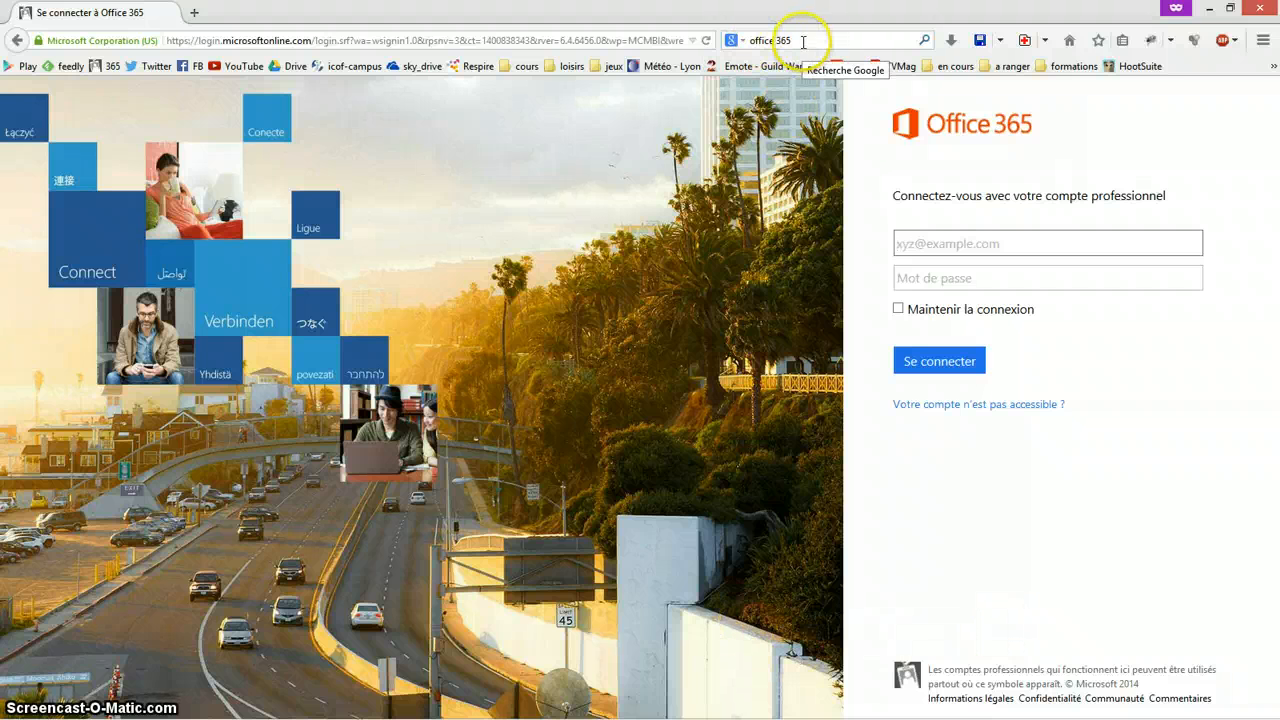
left_click(946, 244)
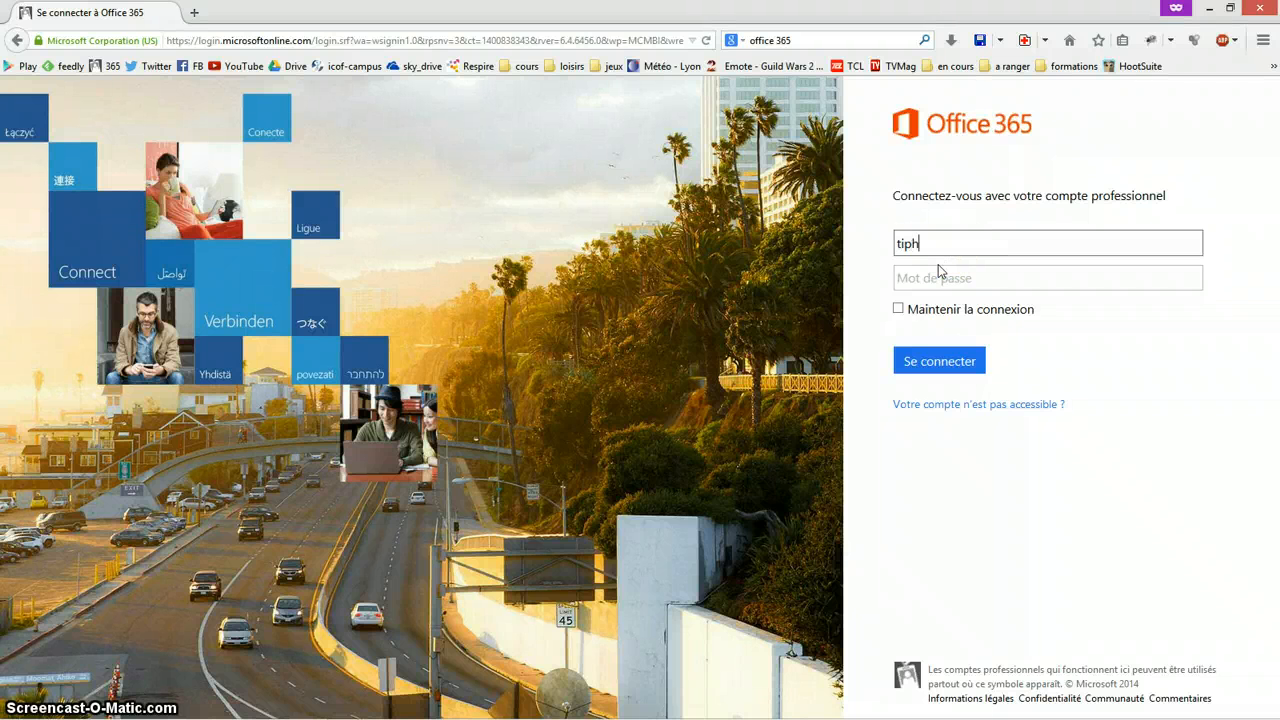
type("tiphaine")
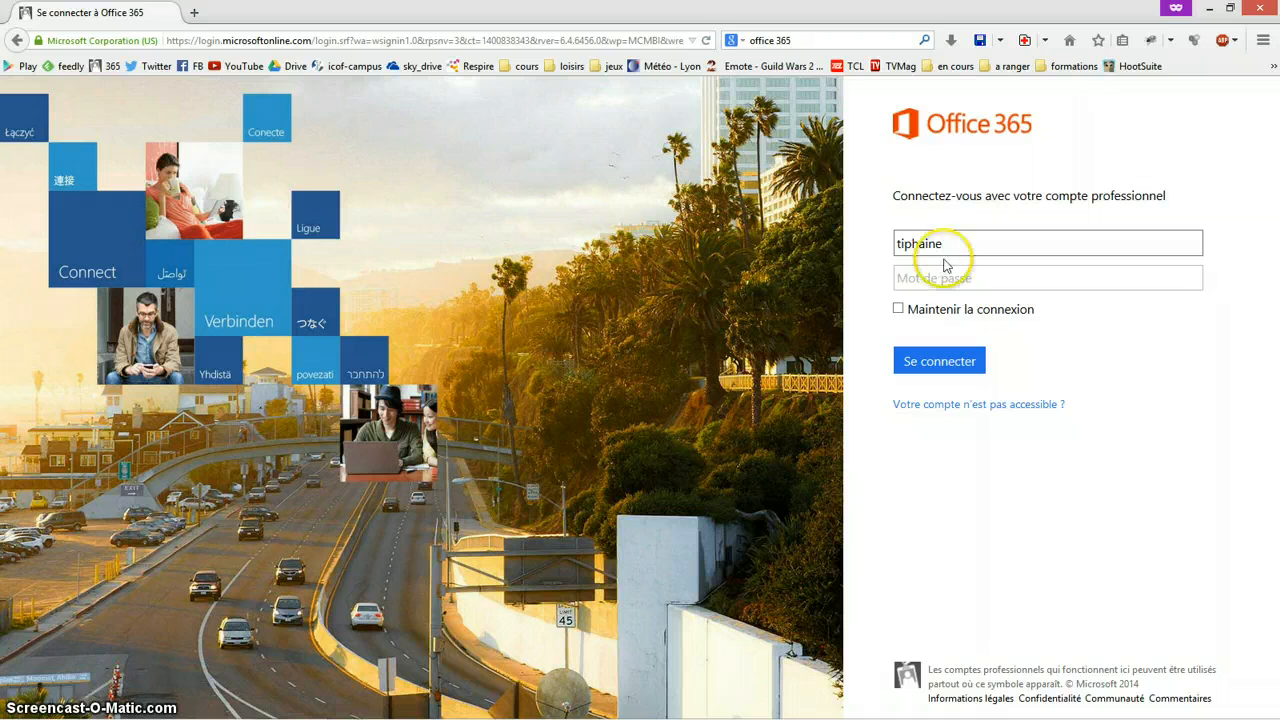
left_click(948, 278)
left_click(965, 240)
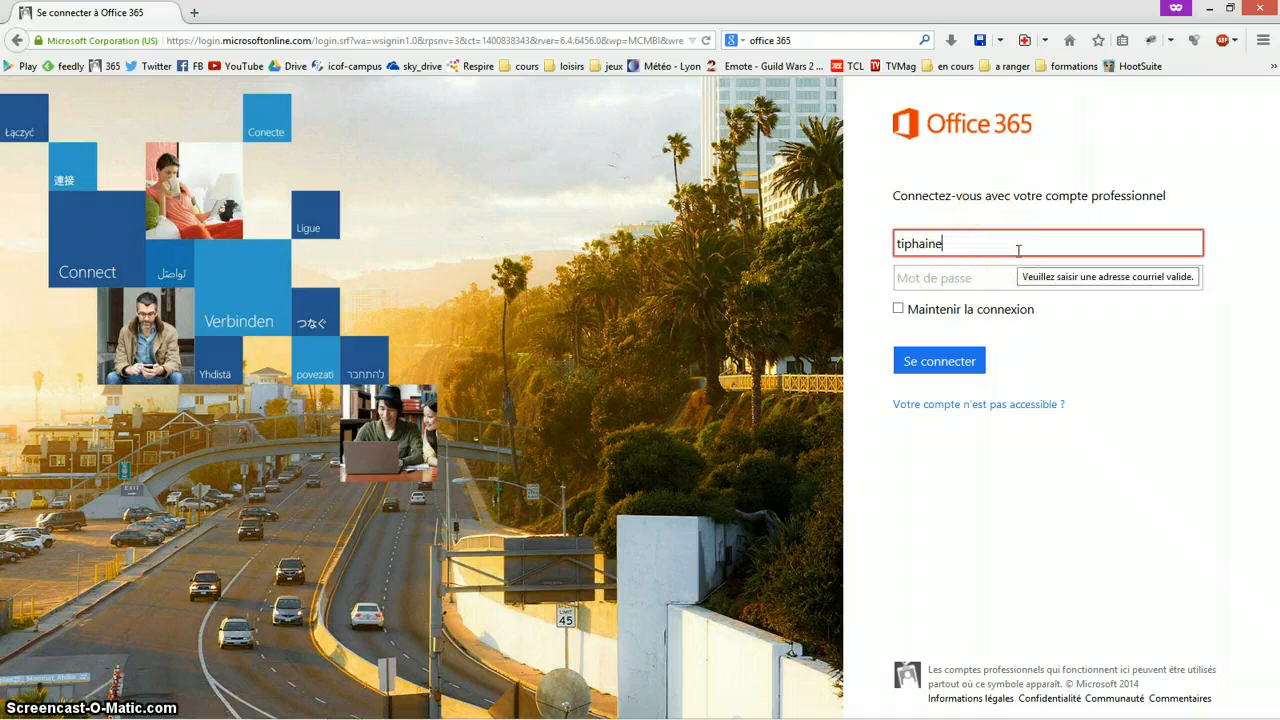
- Switch to the browser window with the signed-in Office 365 mailbox and open the OneDrive Entreprise documents
mouse_move(335, 712)
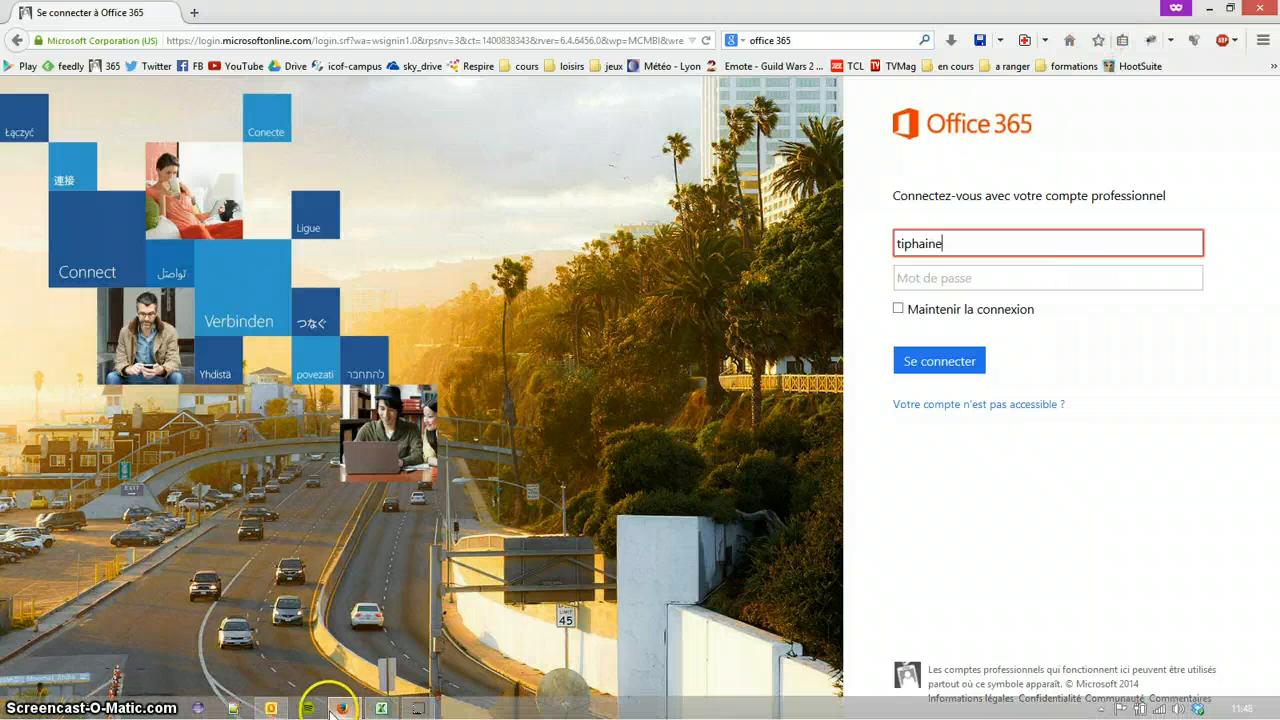
left_click(297, 662)
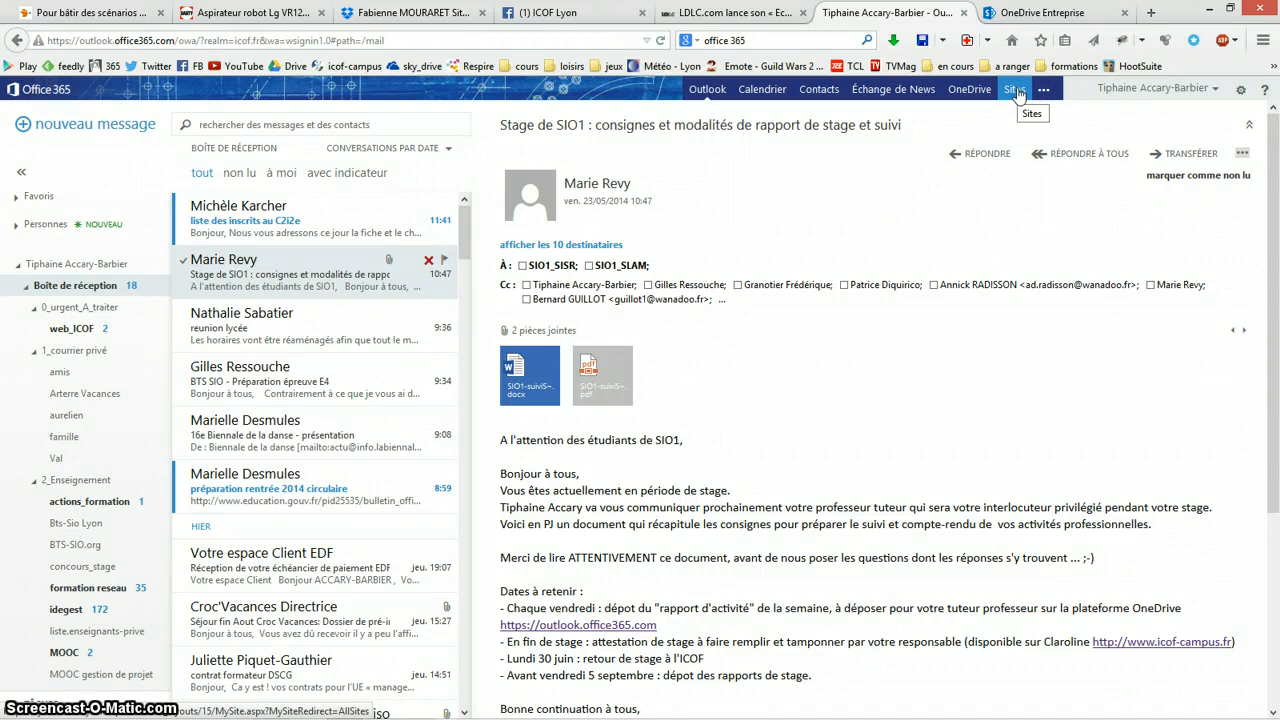
left_click(968, 90)
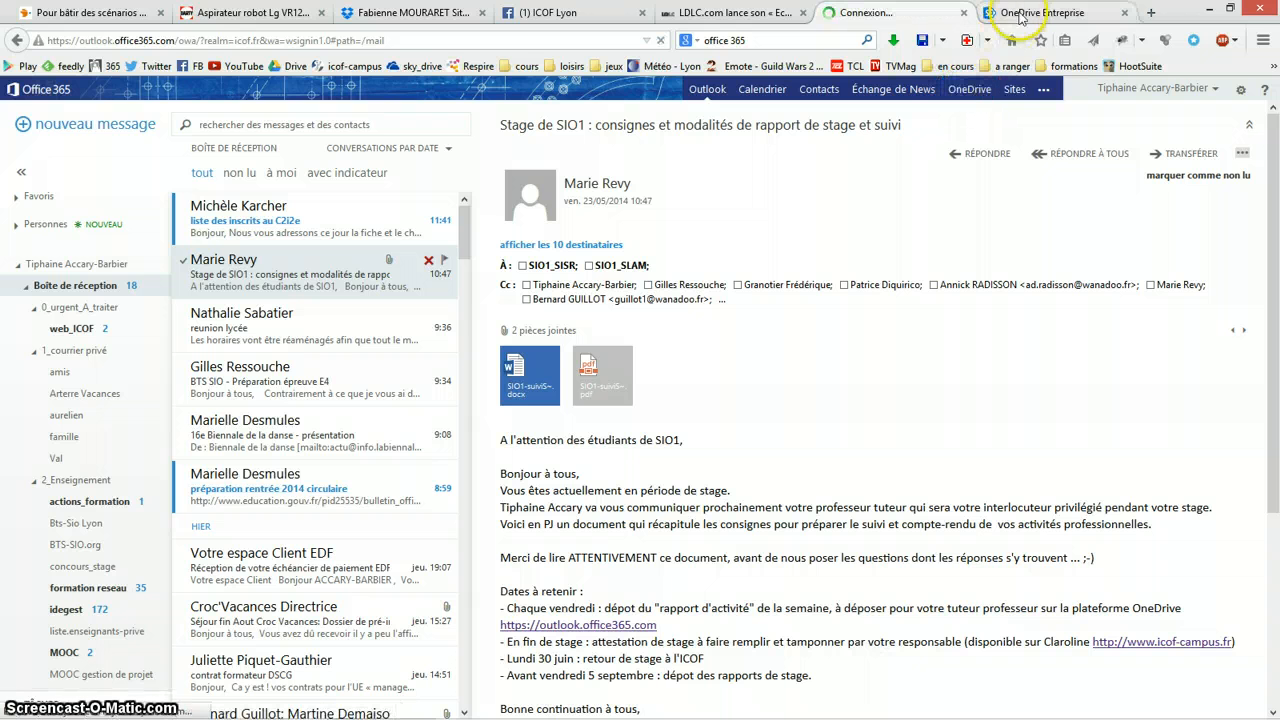
left_click(1022, 12)
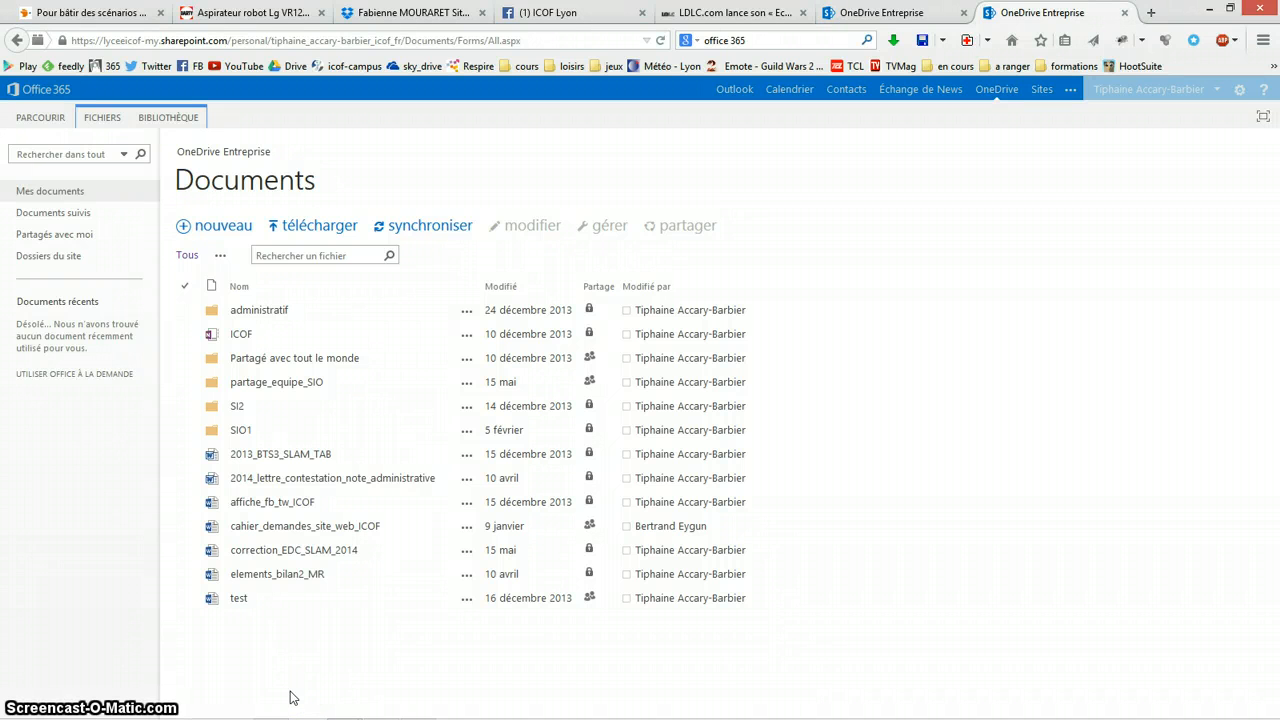
- View the synchronized OneDrive Entreprise folder in File Explorer, then return to the online document list
left_click(302, 655)
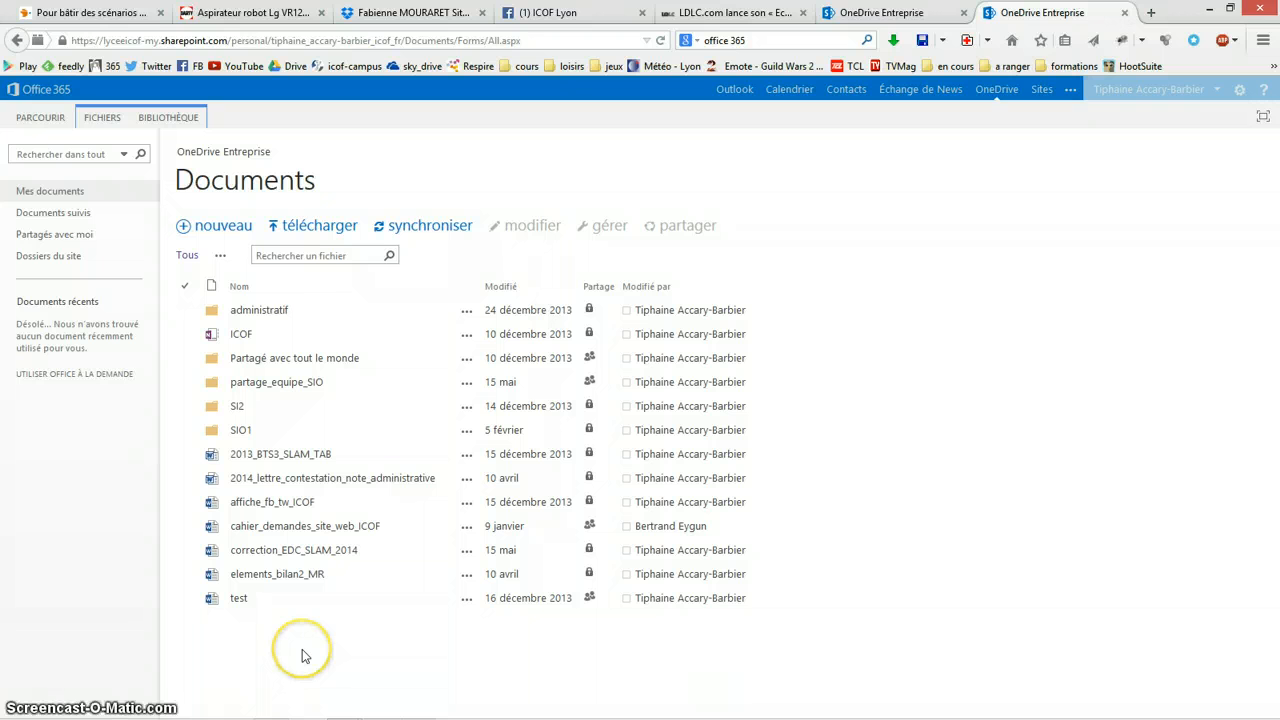
key("super+e")
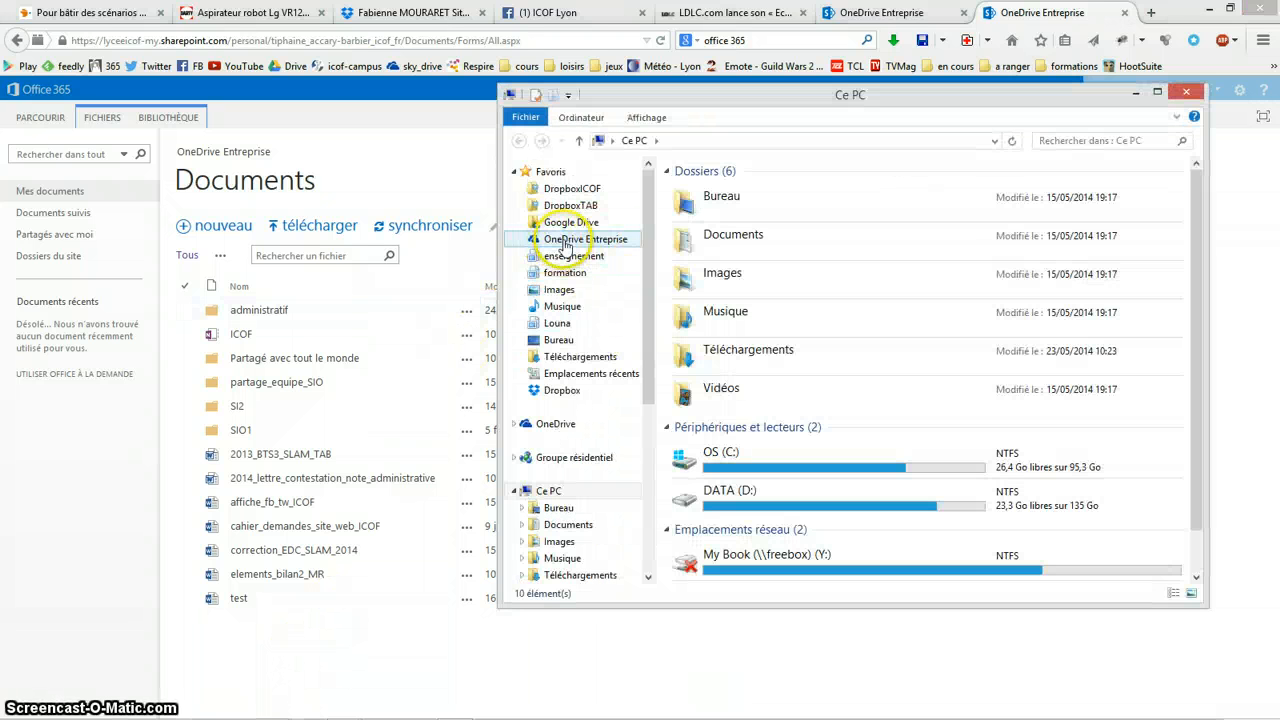
left_click(565, 242)
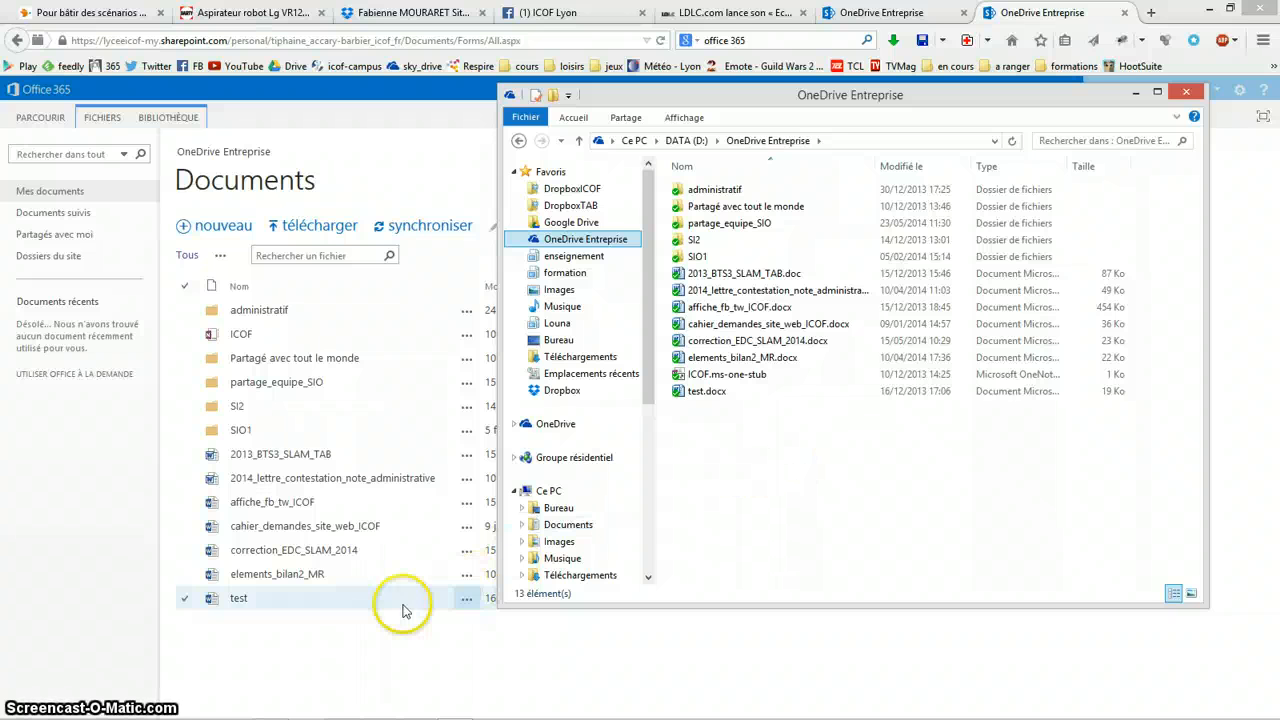
left_click(282, 652)
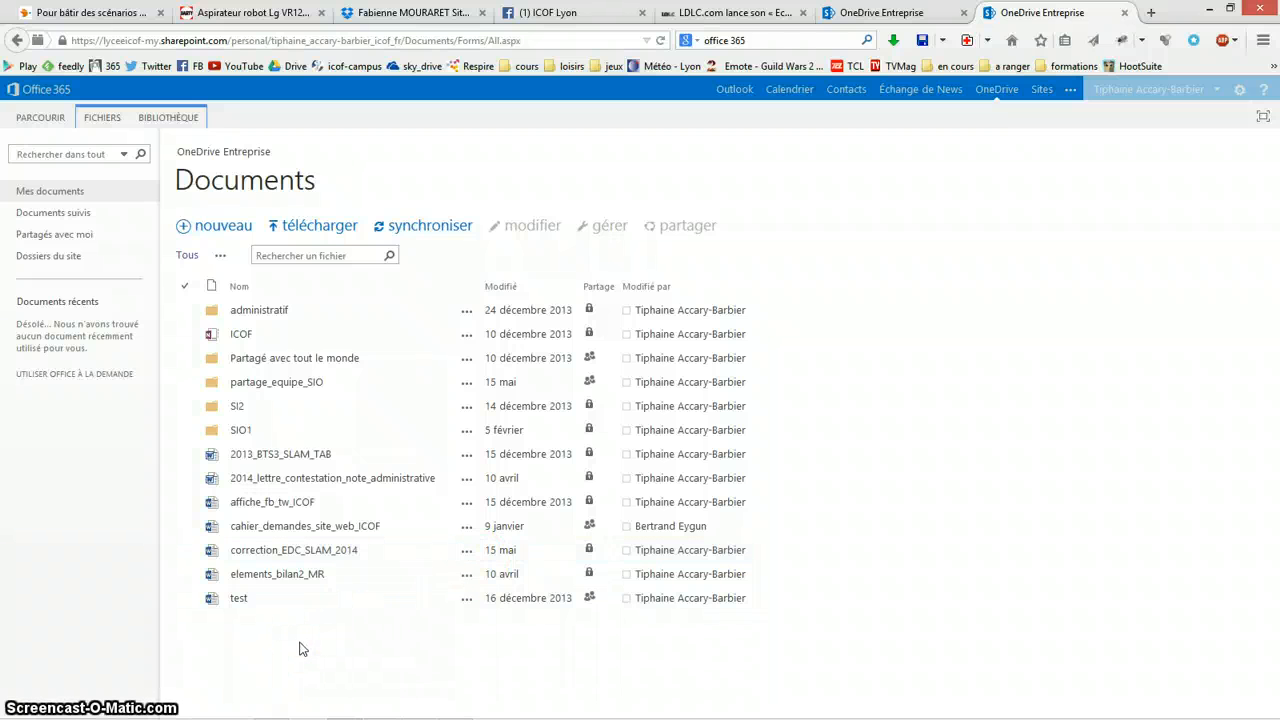
- Create a new folder named "stage" in the OneDrive documents
left_click(222, 238)
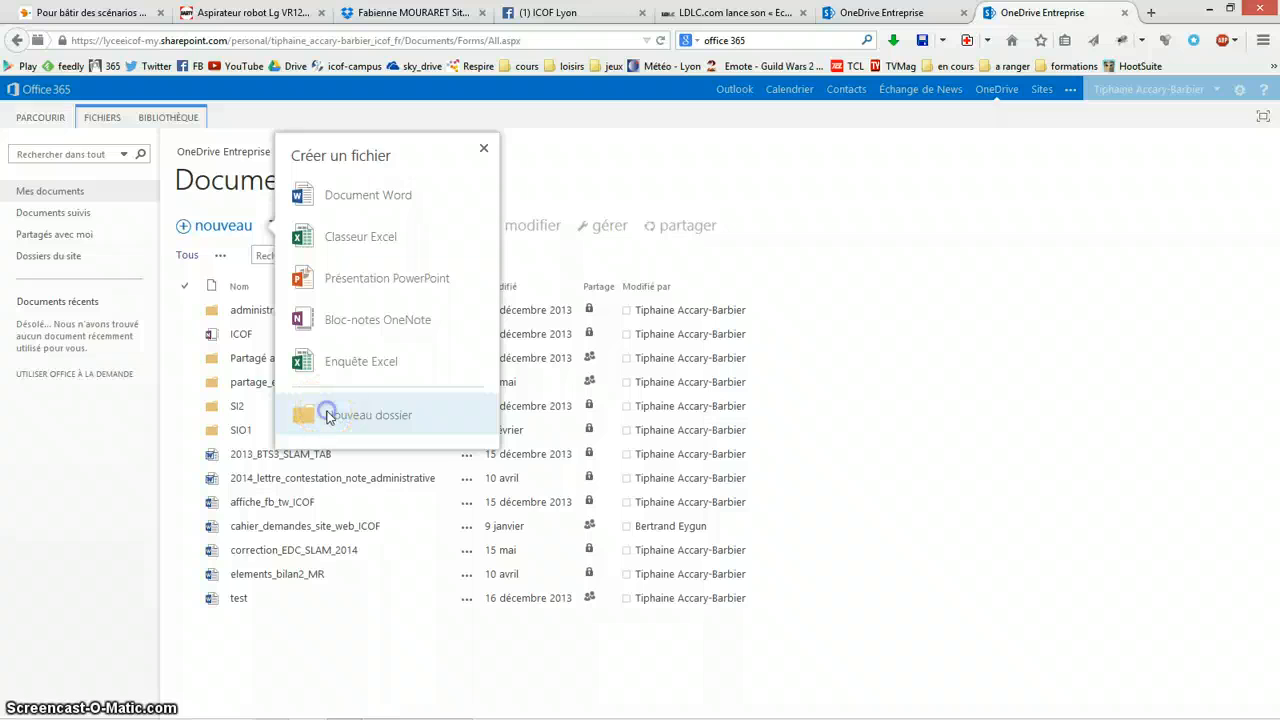
left_click(323, 413)
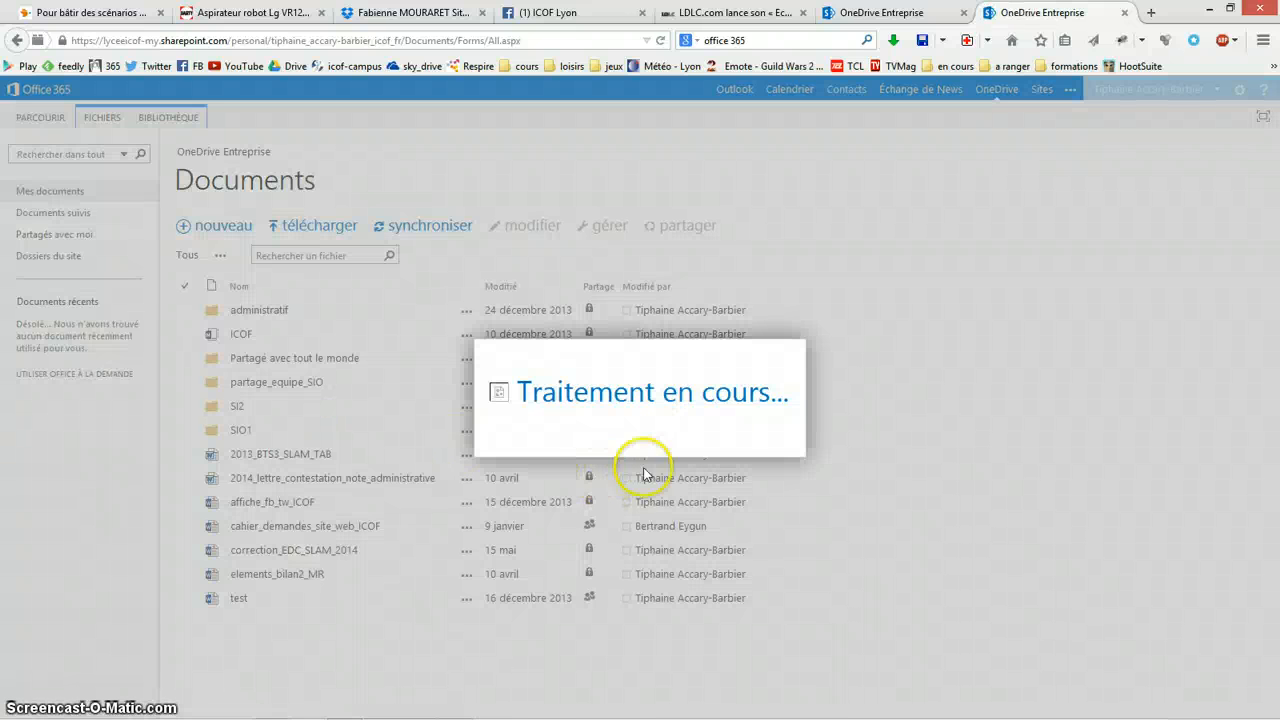
left_click(950, 352)
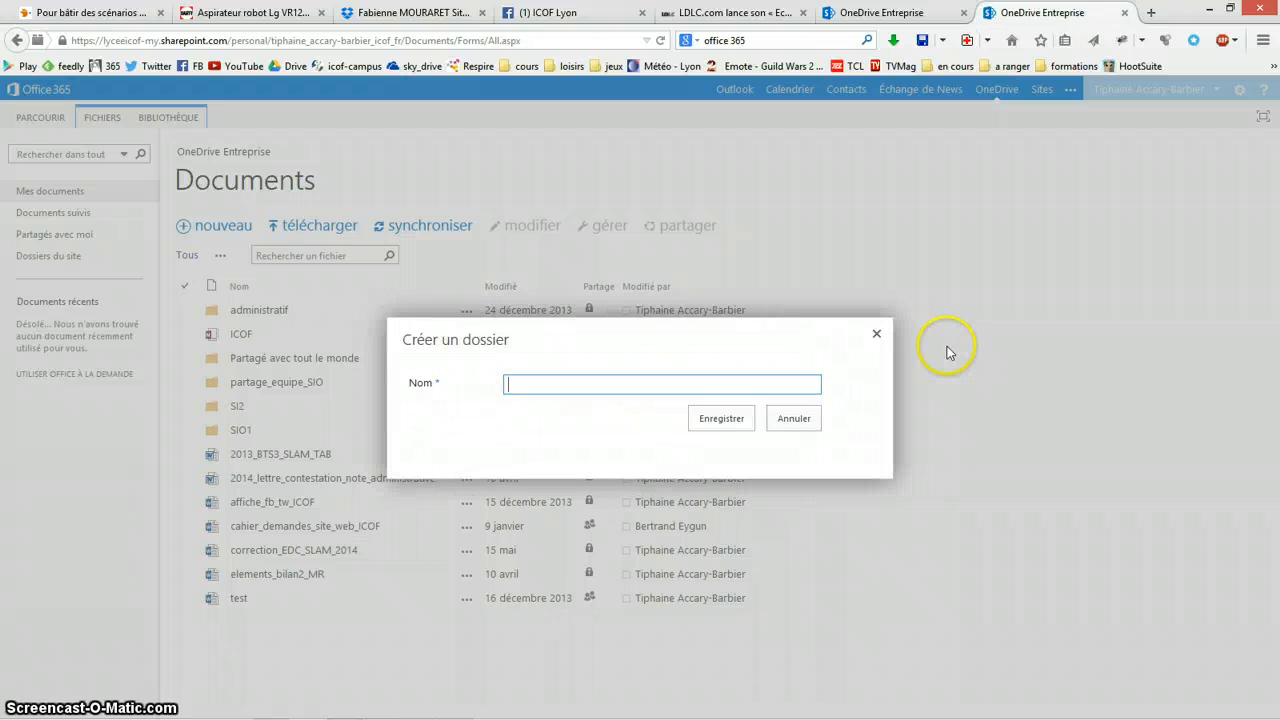
type("stage")
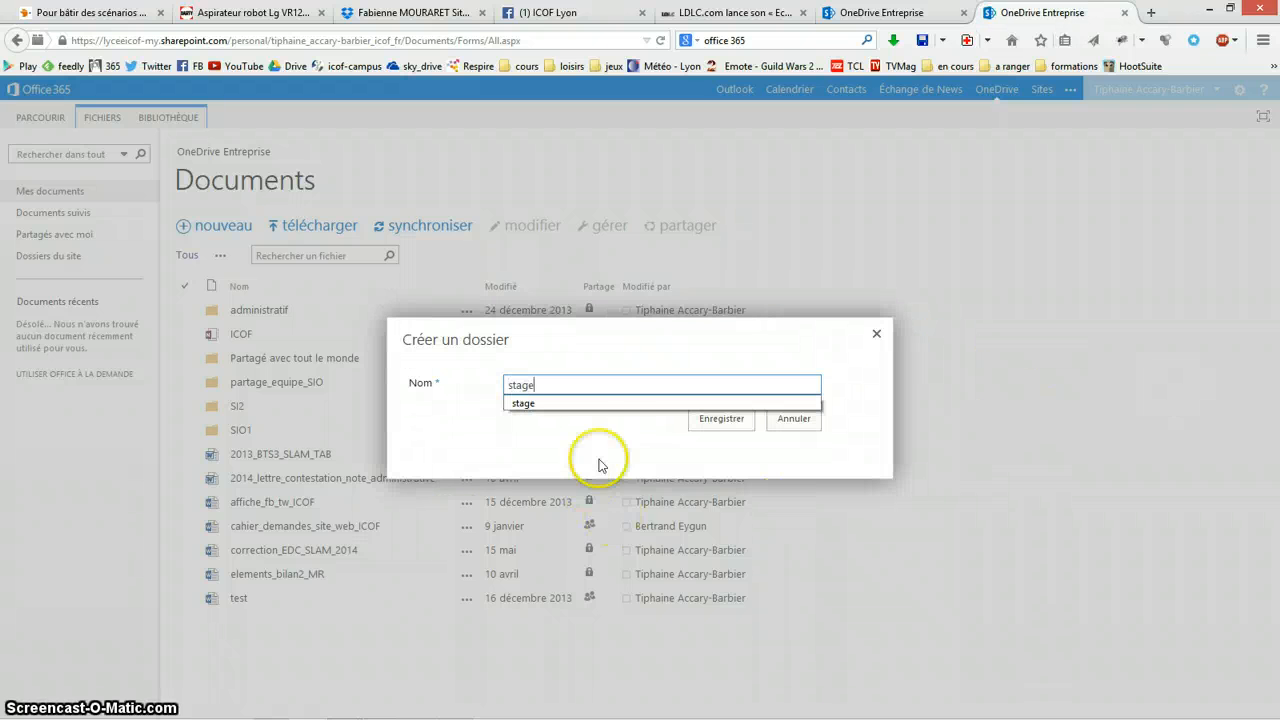
left_click(714, 418)
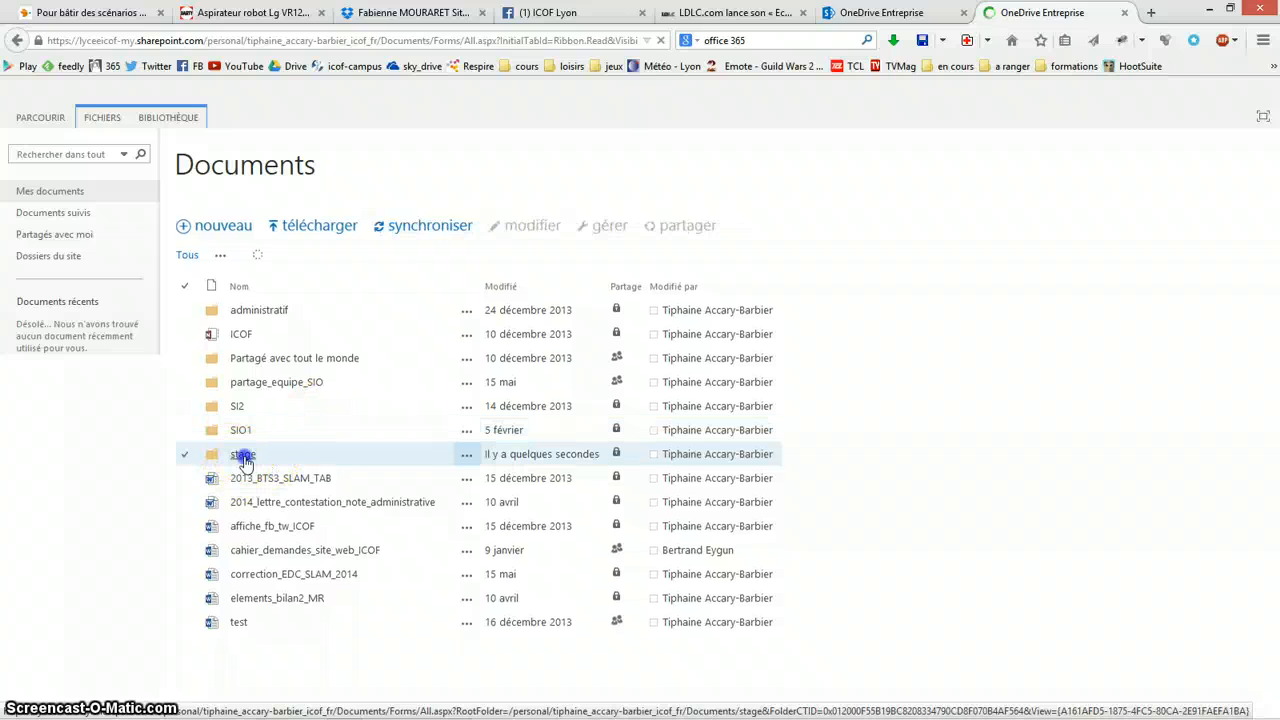
- Open the "stage" folder and create a Word document named "rapport_TAB" in it
left_click(243, 456)
left_click(252, 462)
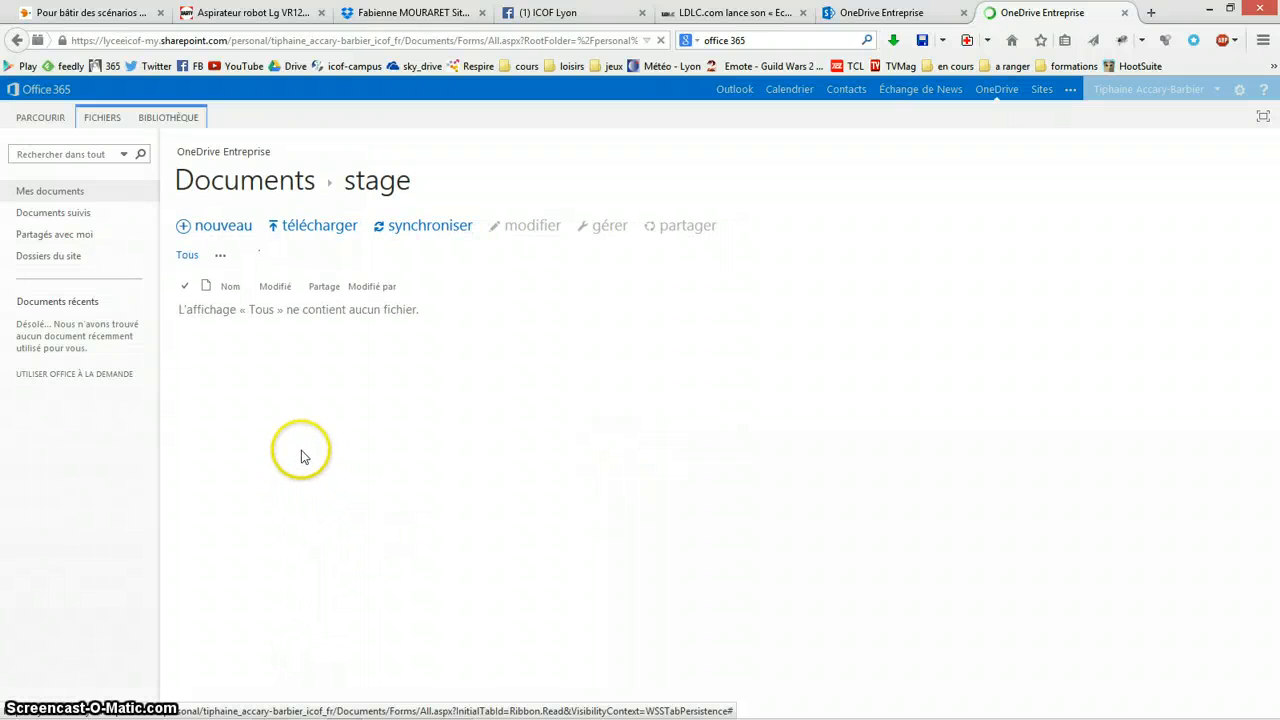
left_click(201, 229)
left_click(363, 198)
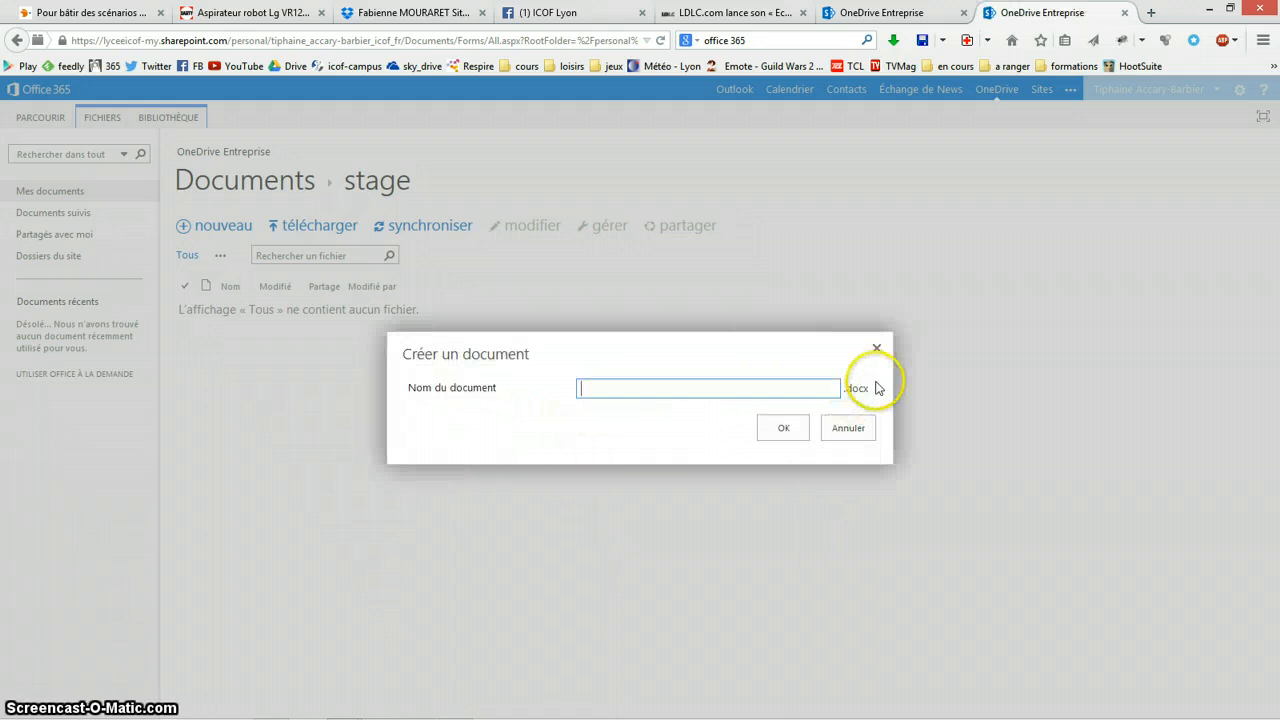
left_click(697, 389)
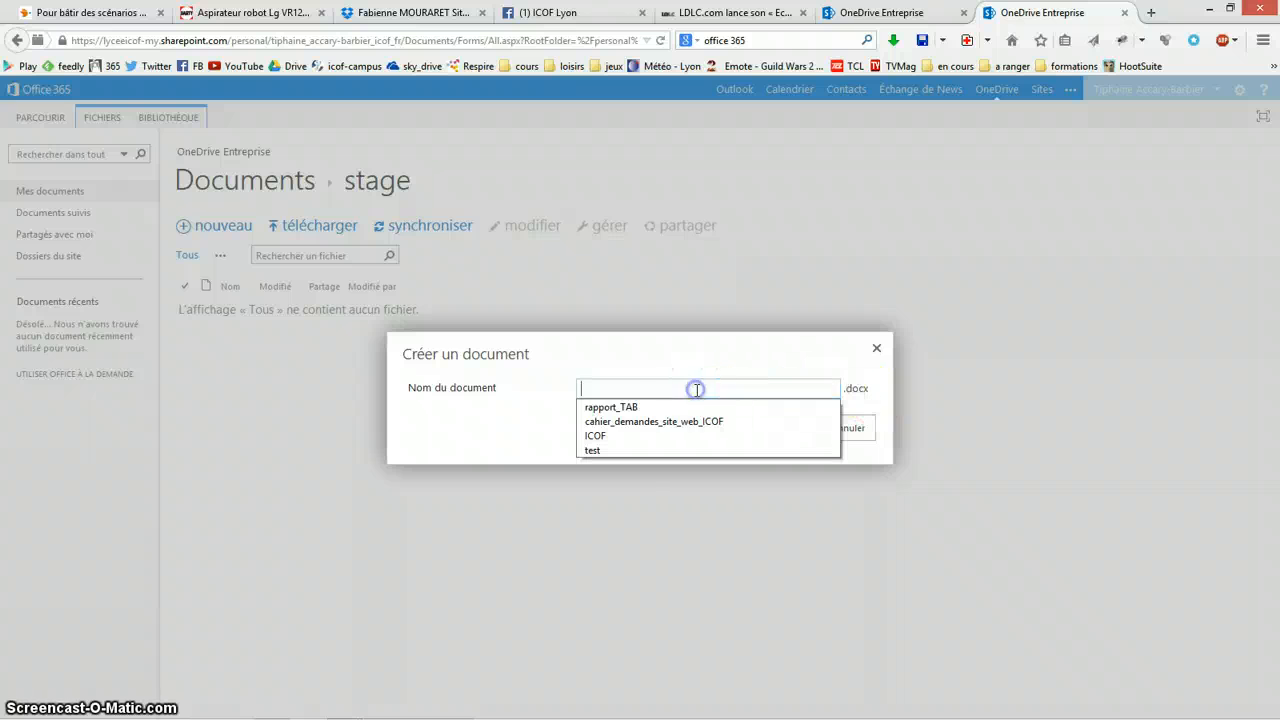
left_click(625, 407)
left_click(779, 429)
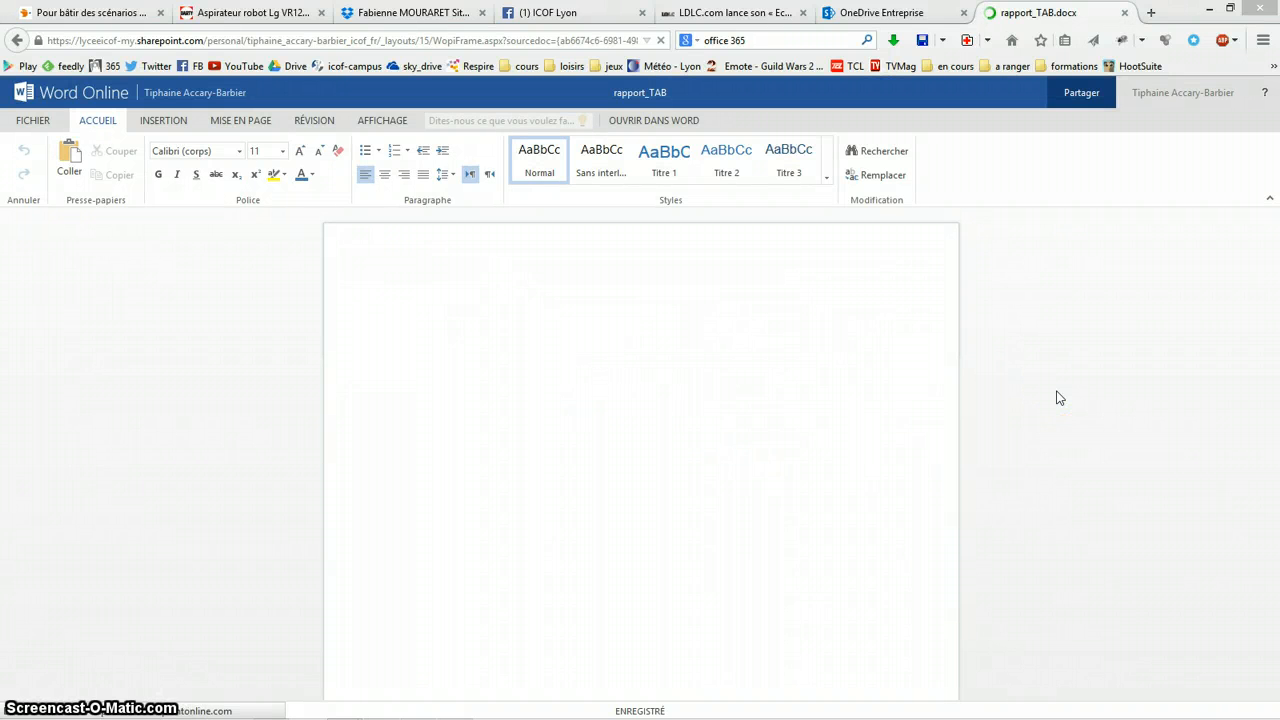
- Write the lines "Semaine 1 :" and "J'ai réalisé :" at the beginning of the blank document
left_click(1066, 460)
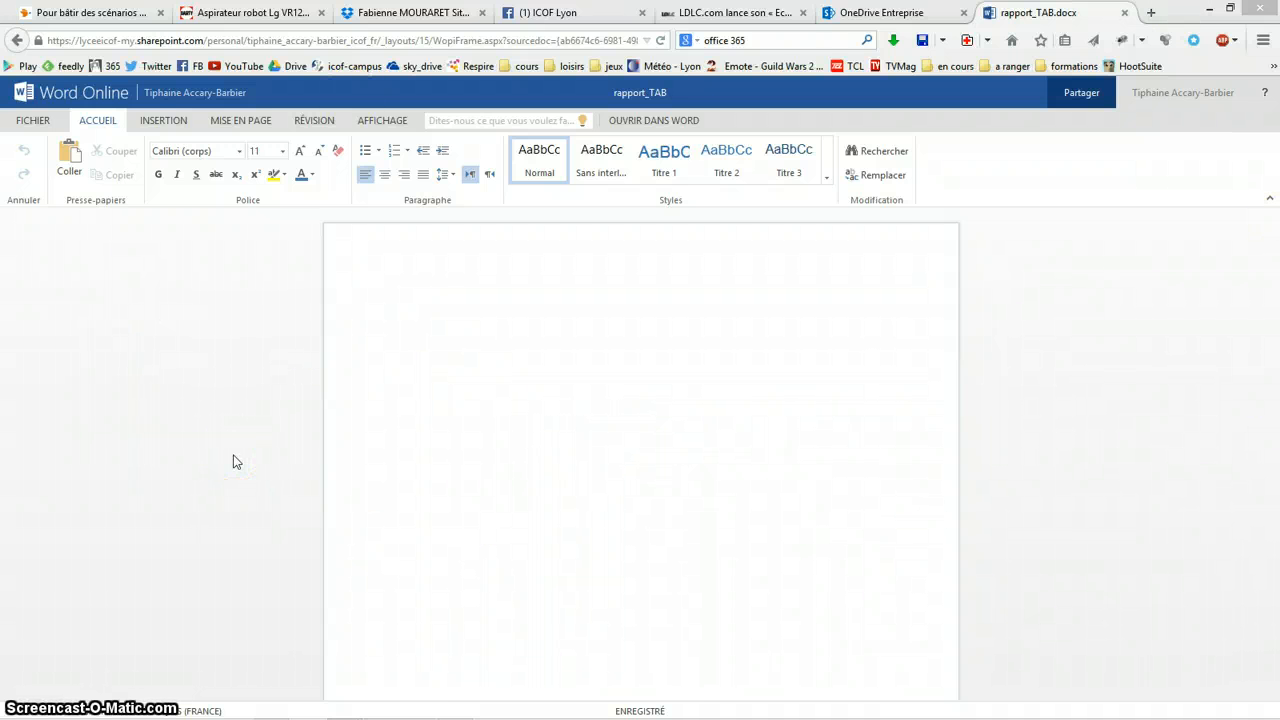
left_click(388, 307)
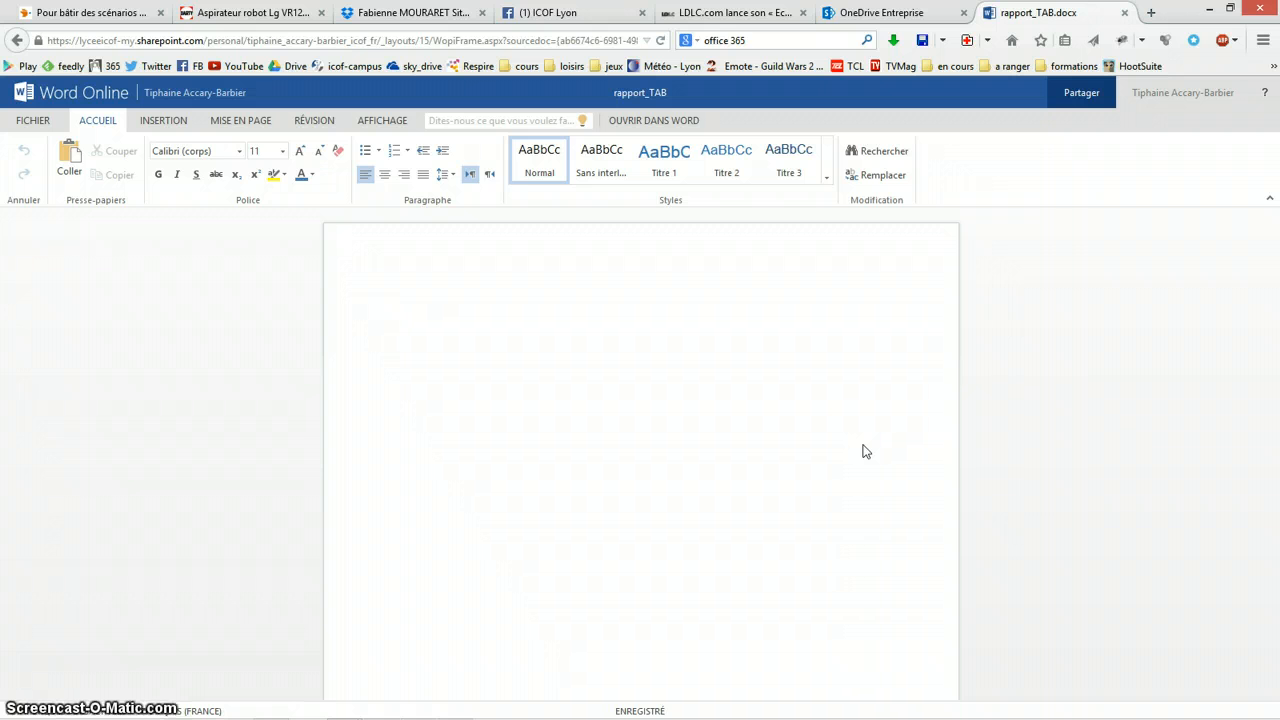
left_click(498, 335)
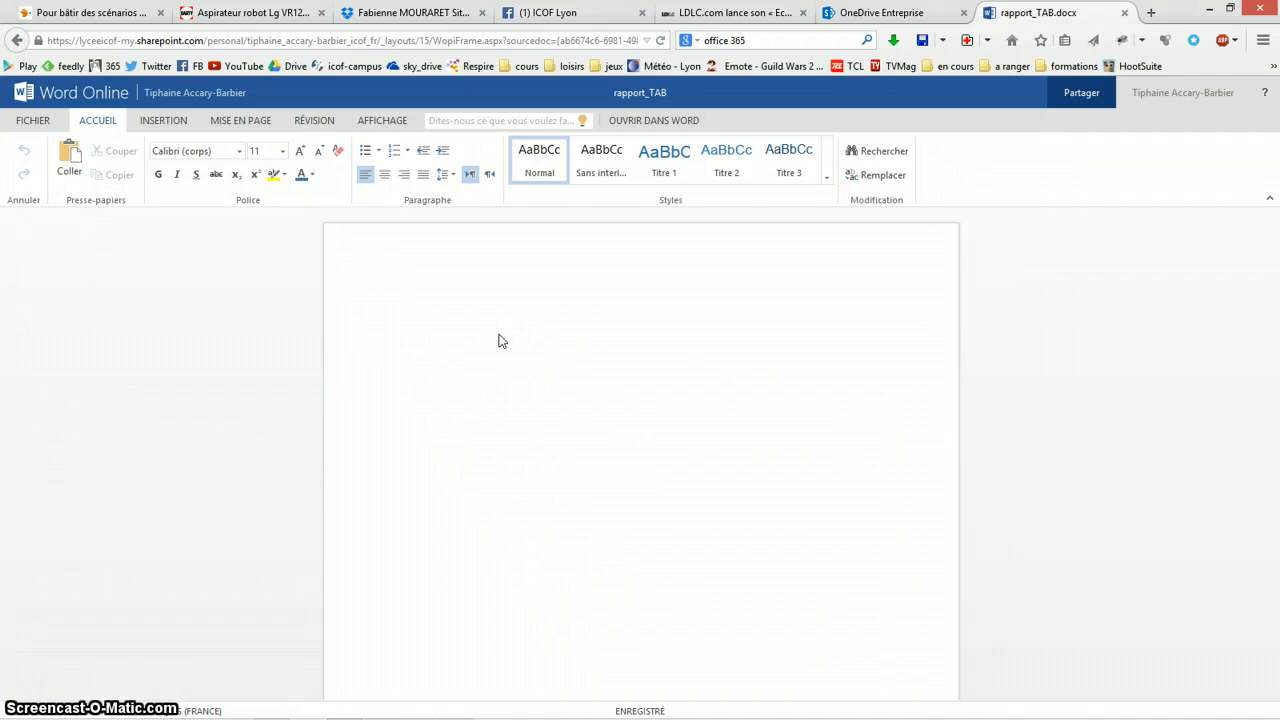
type("Semaine 1 :")
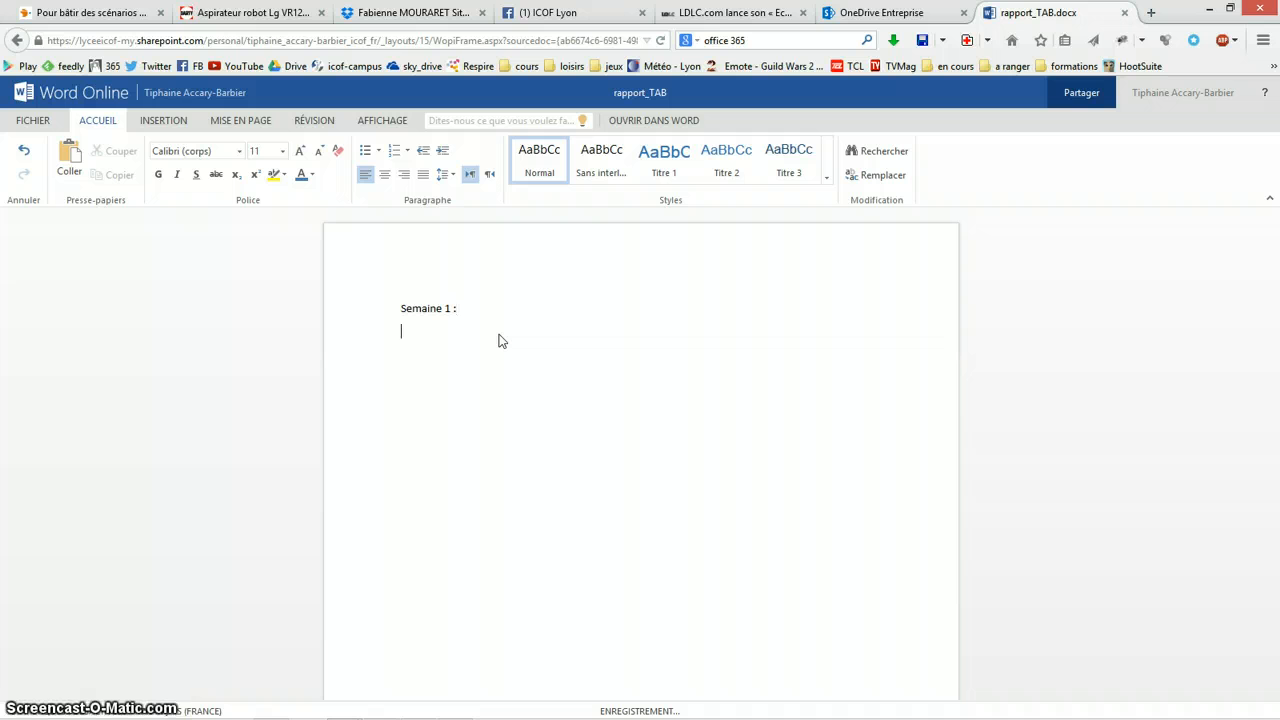
type("J'ai réalisé :")
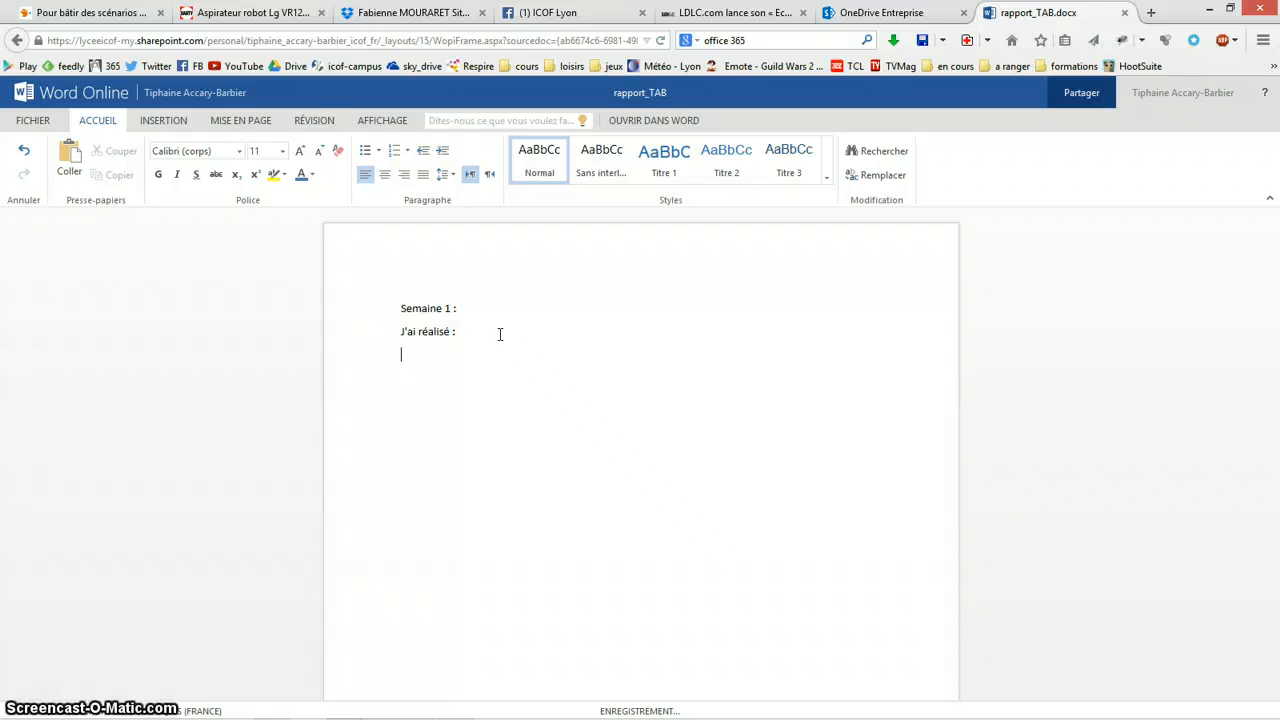
- Add a bulleted list with "découverte de l'entreprise" and "....", using the spelling suggestion to correct "découverte"
left_click(365, 150)
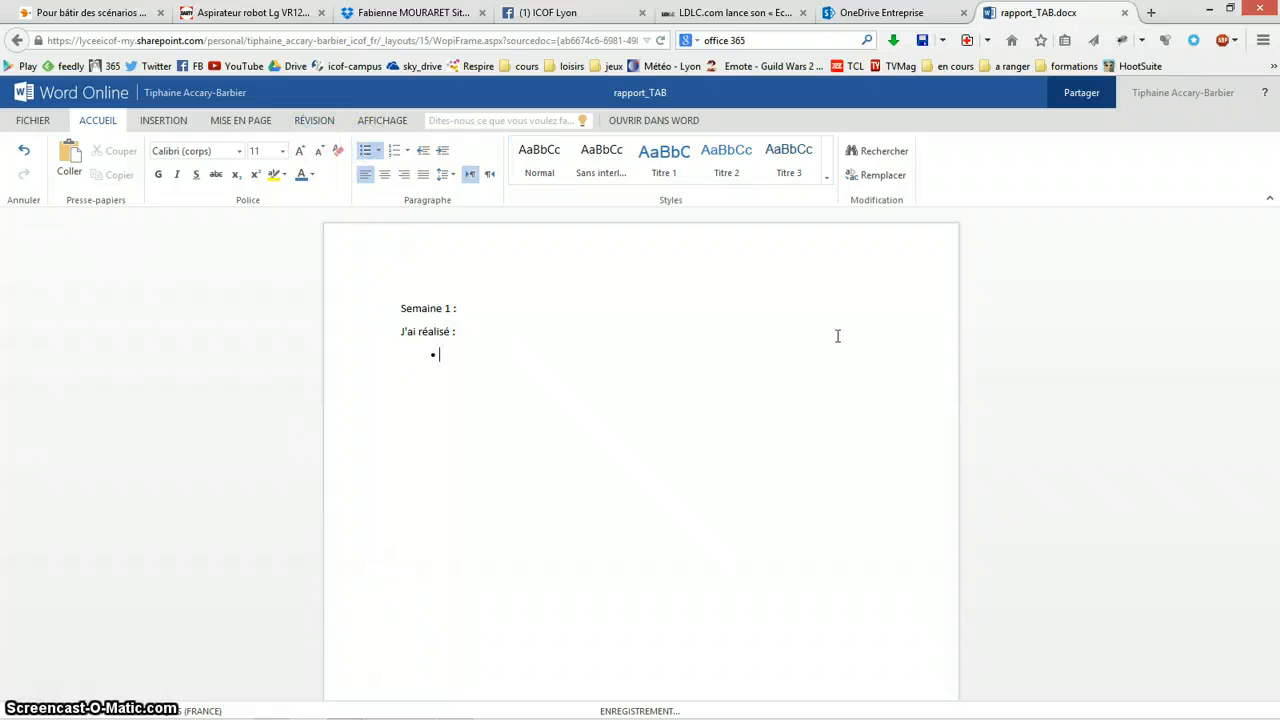
type("décuvret")
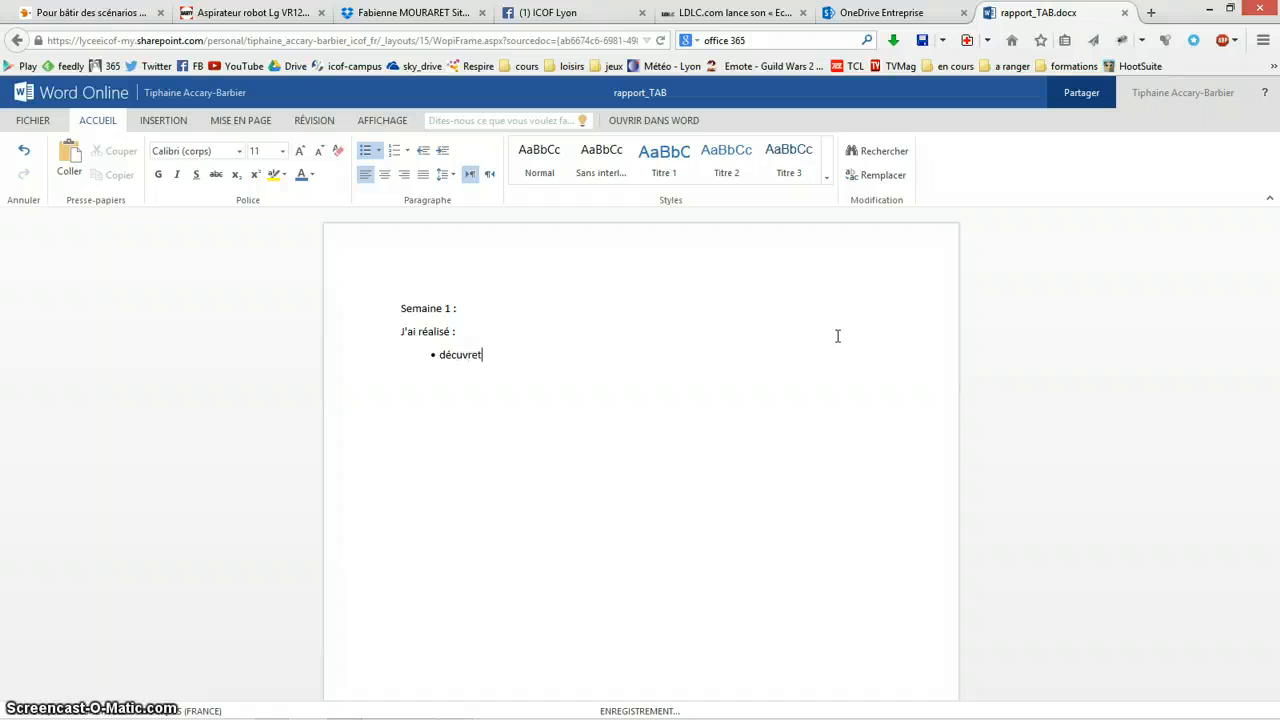
type("e de l'entreprise")
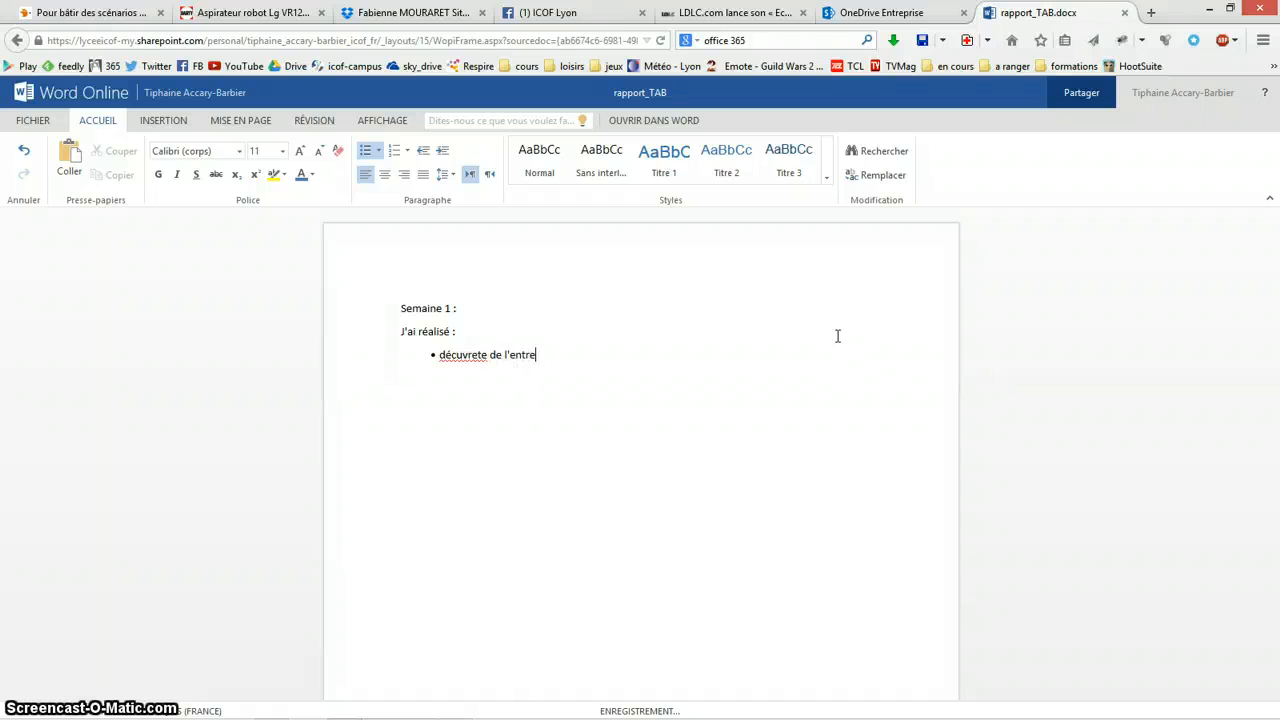
right_click(477, 357)
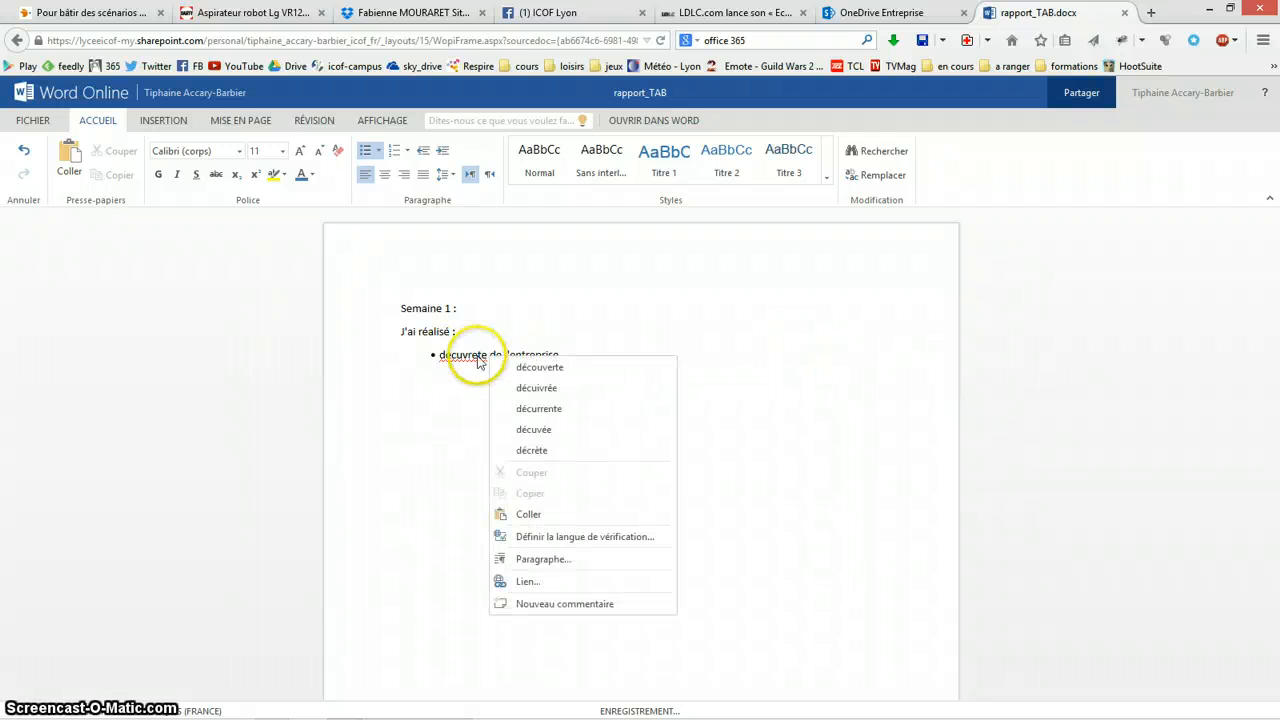
left_click(561, 368)
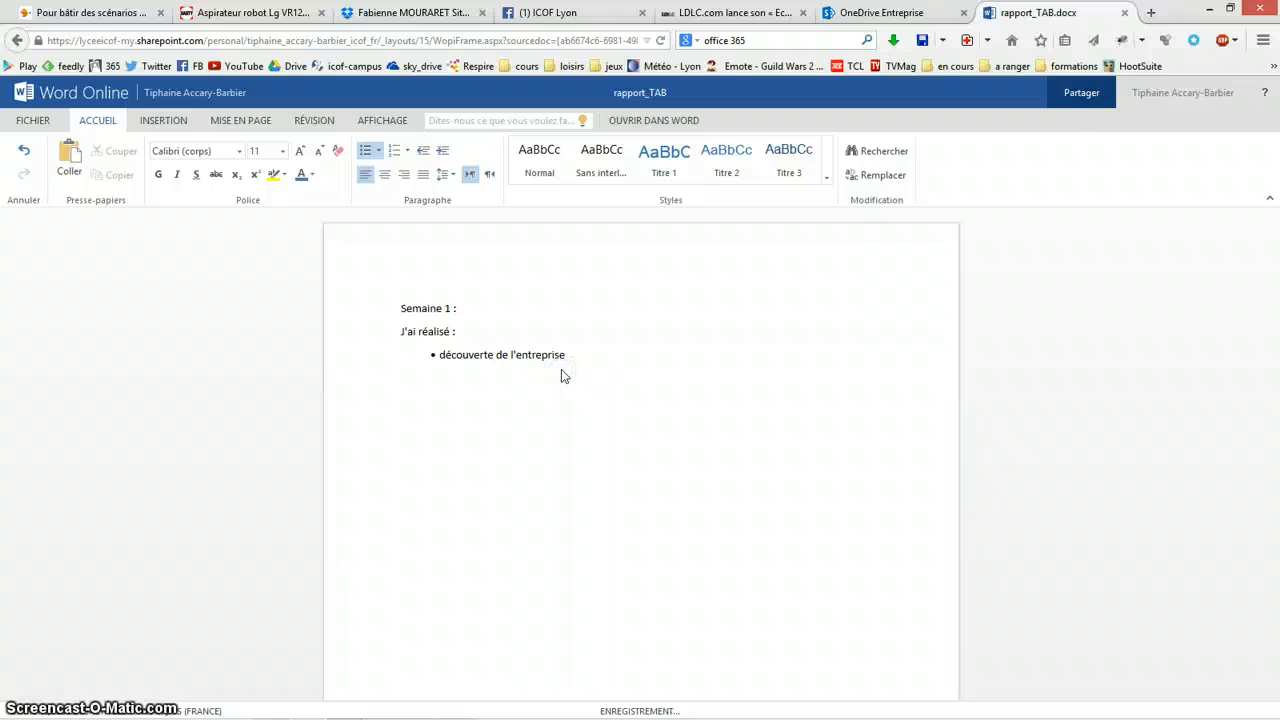
left_click(585, 353)
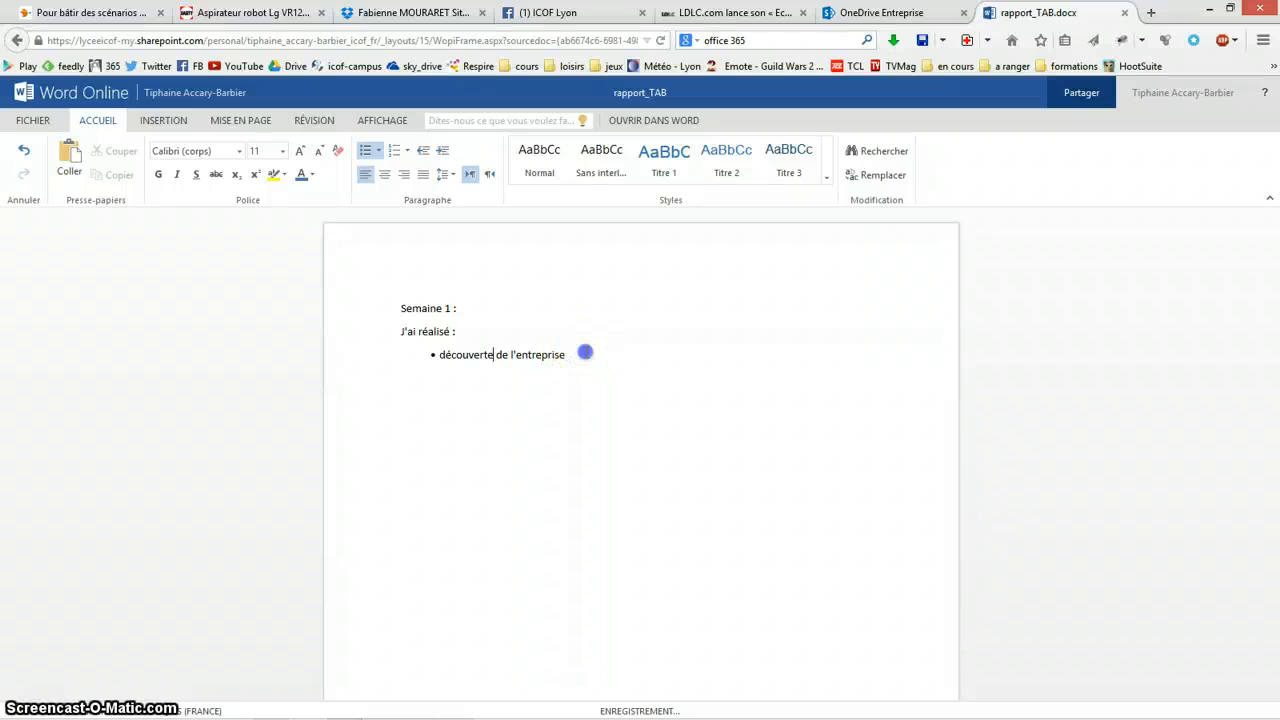
type("....")
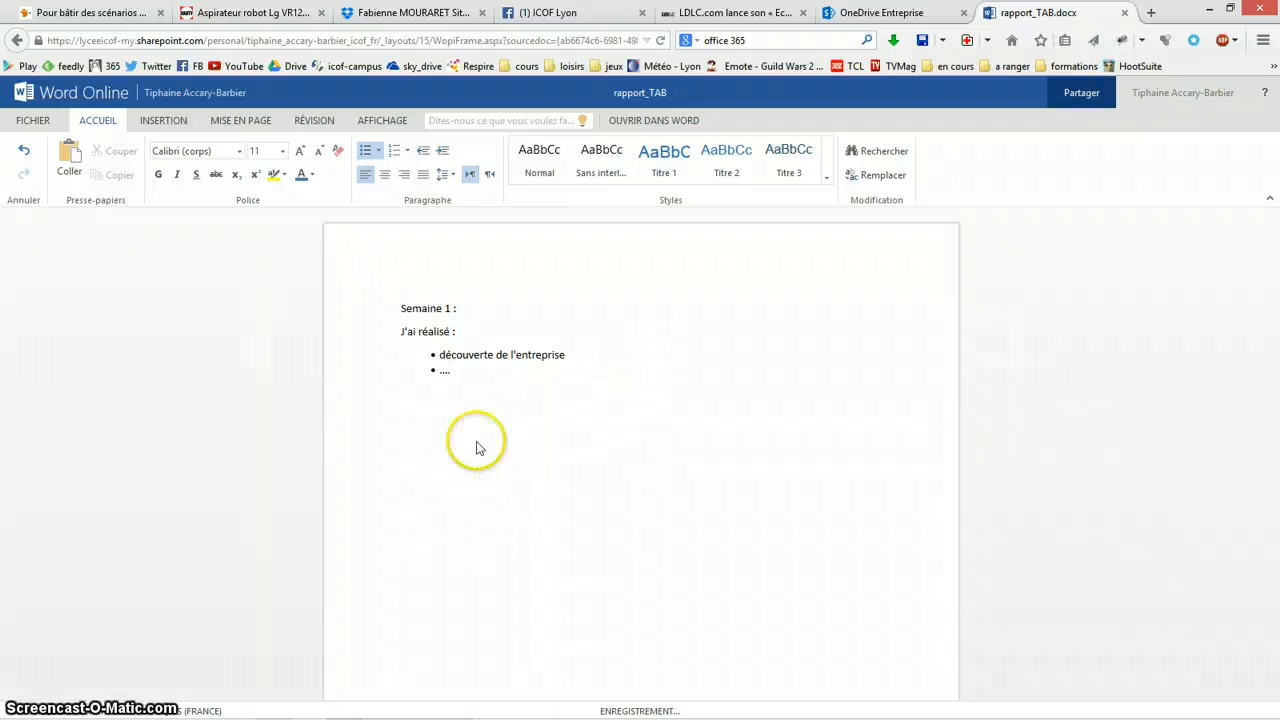
mouse_move(640, 708)
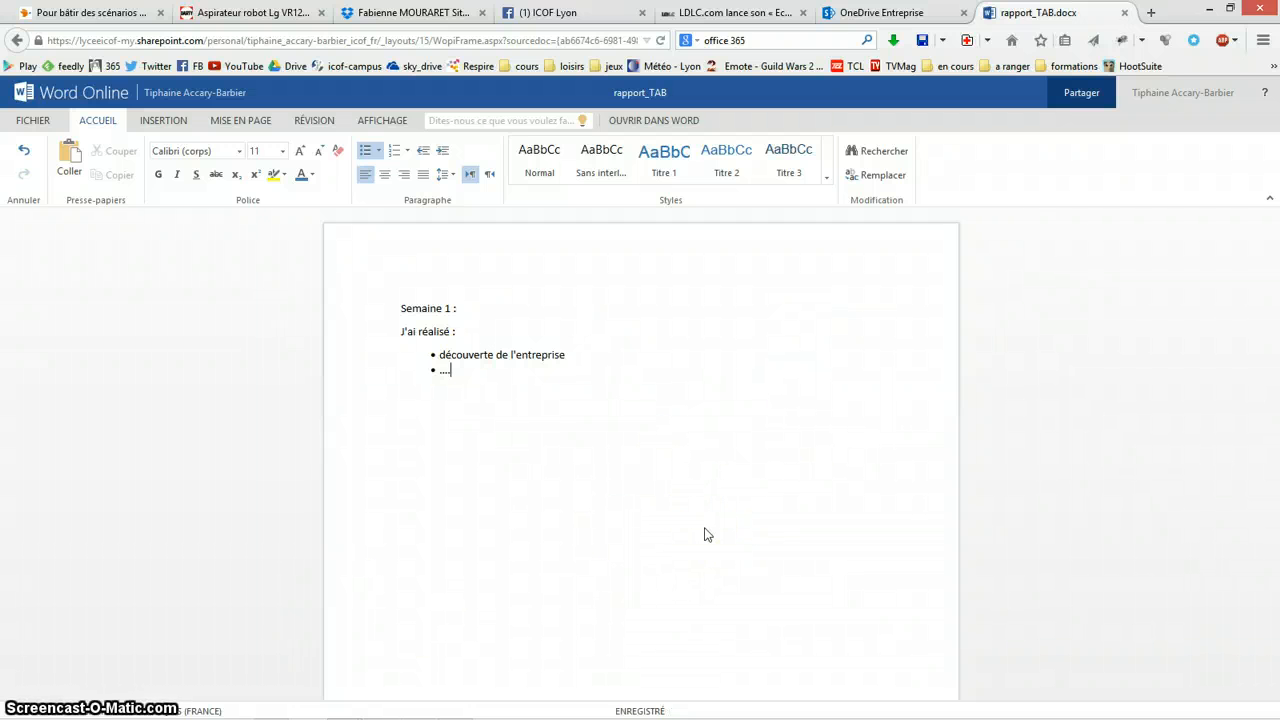
left_click(1077, 103)
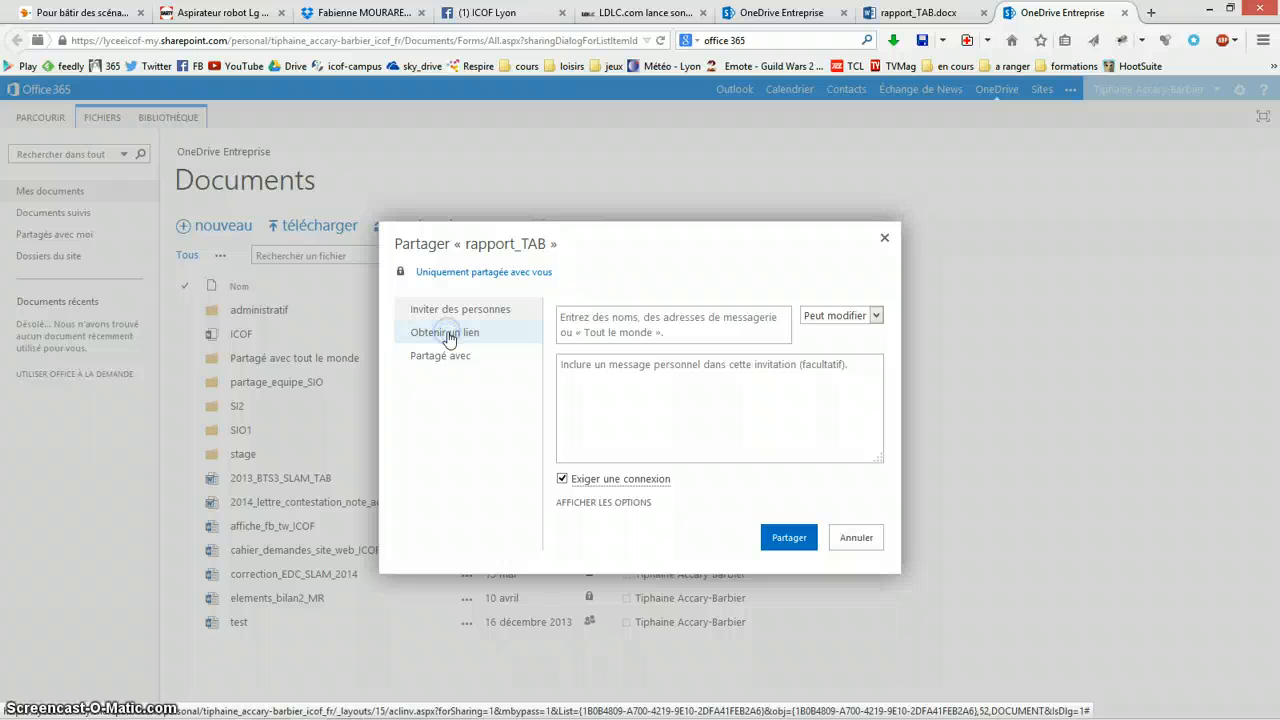
left_click(434, 358)
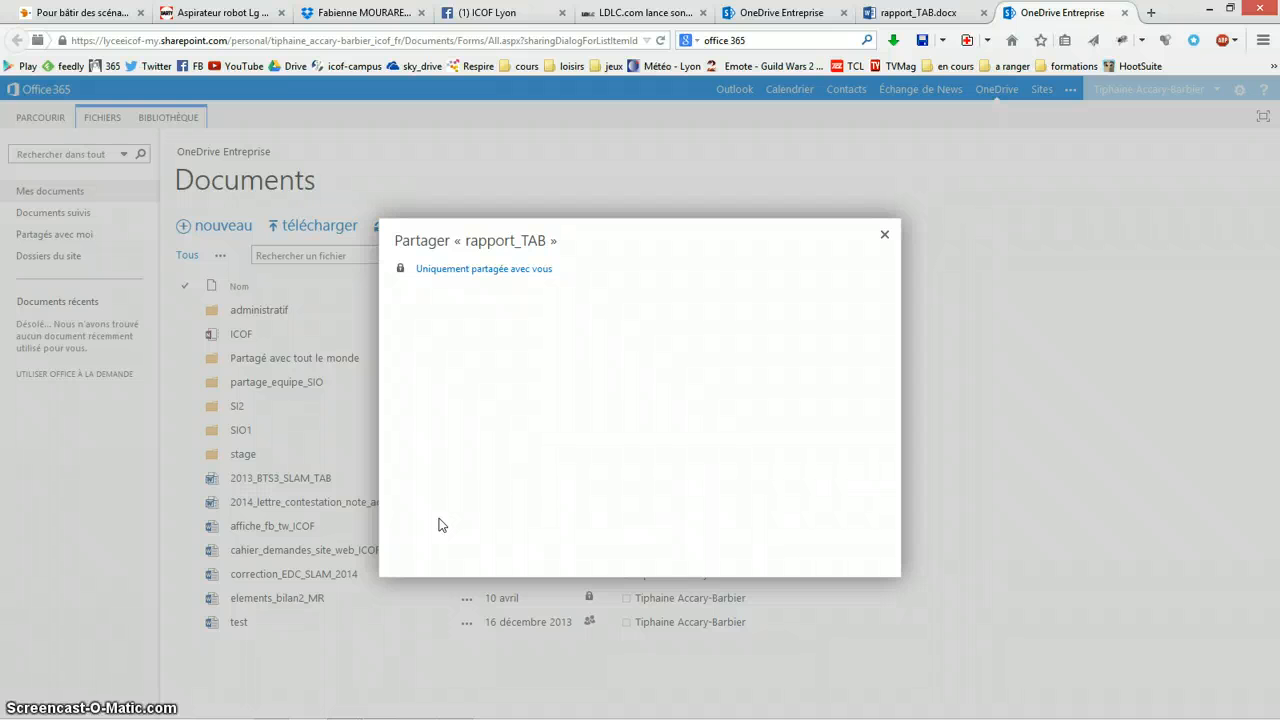
left_click(411, 351)
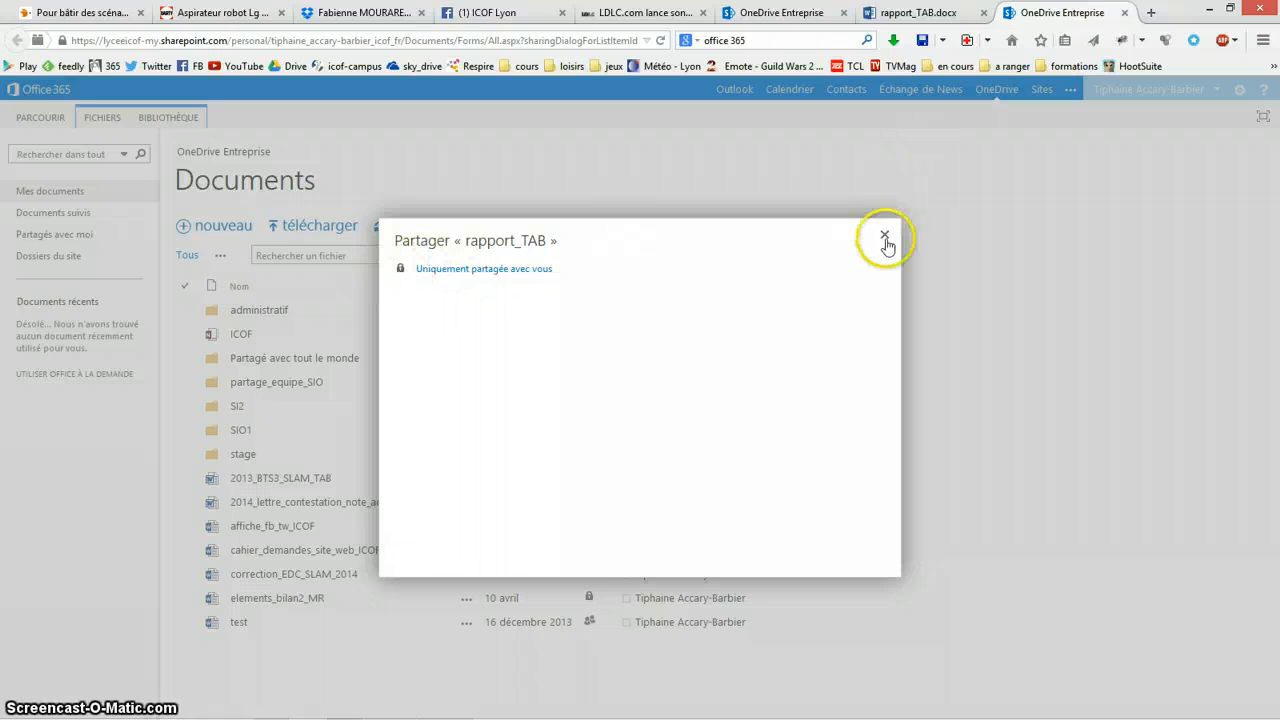
left_click(885, 238)
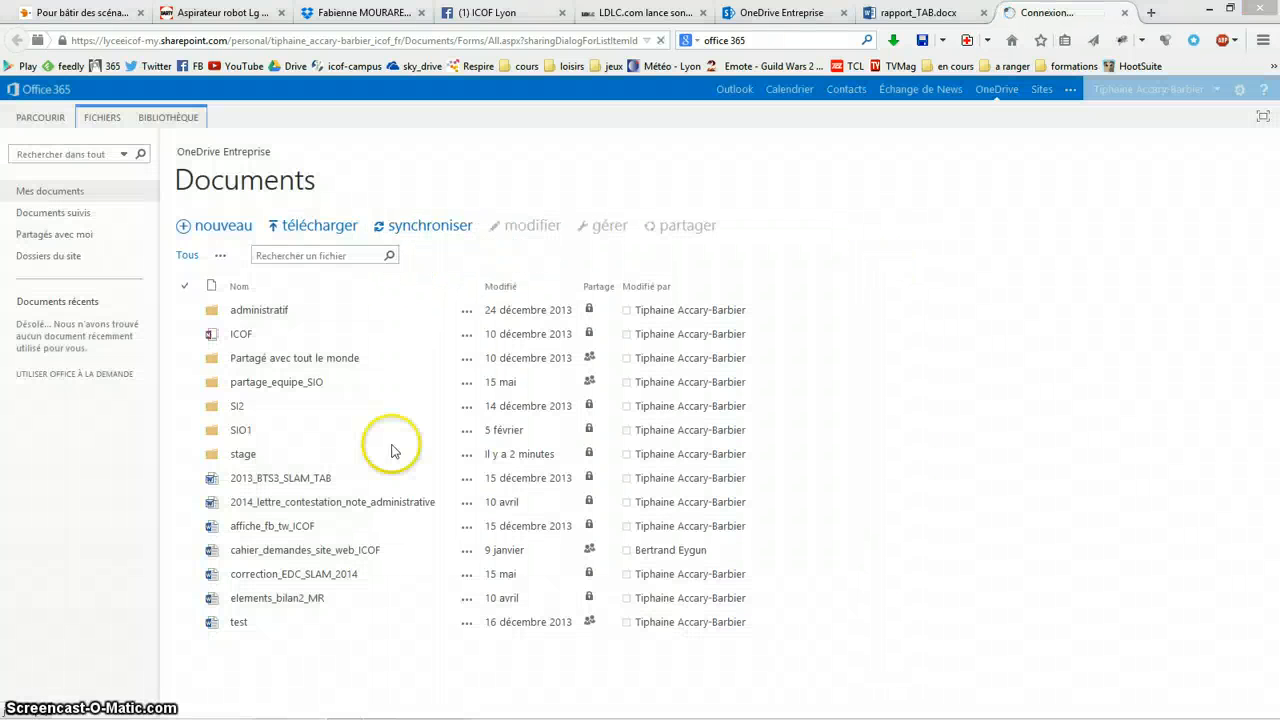
- Open the "stage" folder and display the sharing settings of the "rapport_TAB" document
left_click(243, 456)
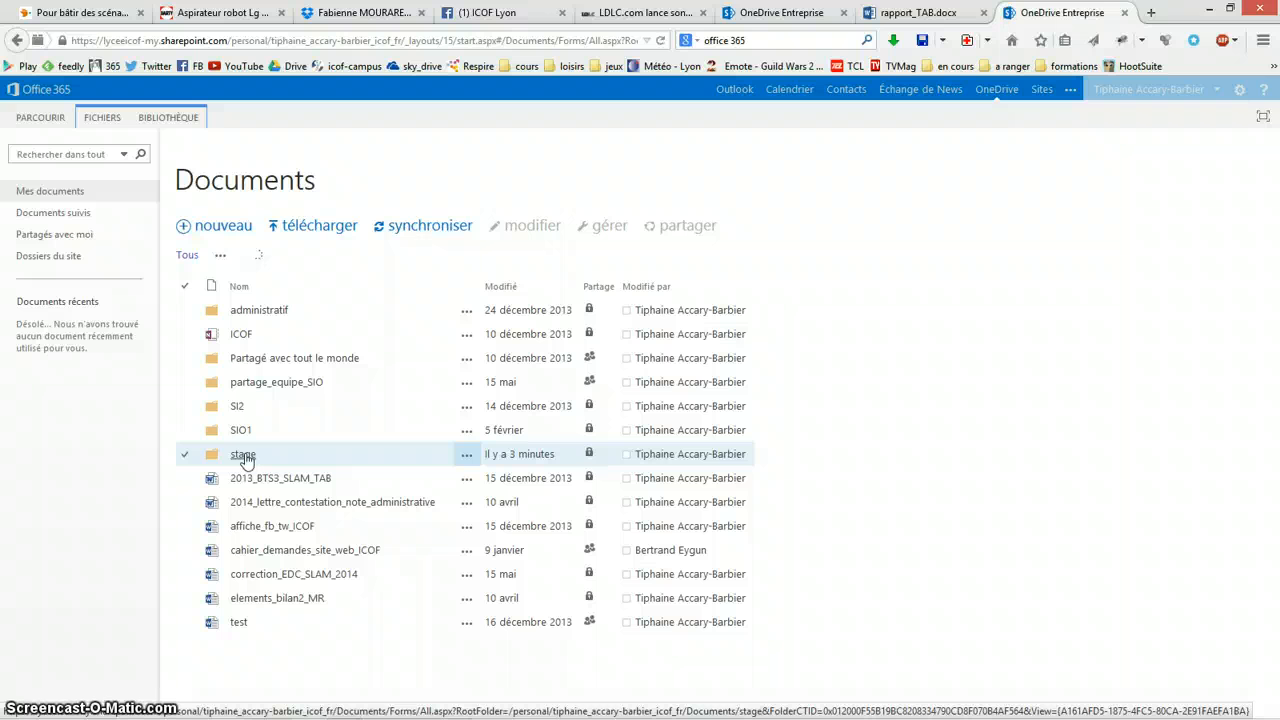
left_click(244, 456)
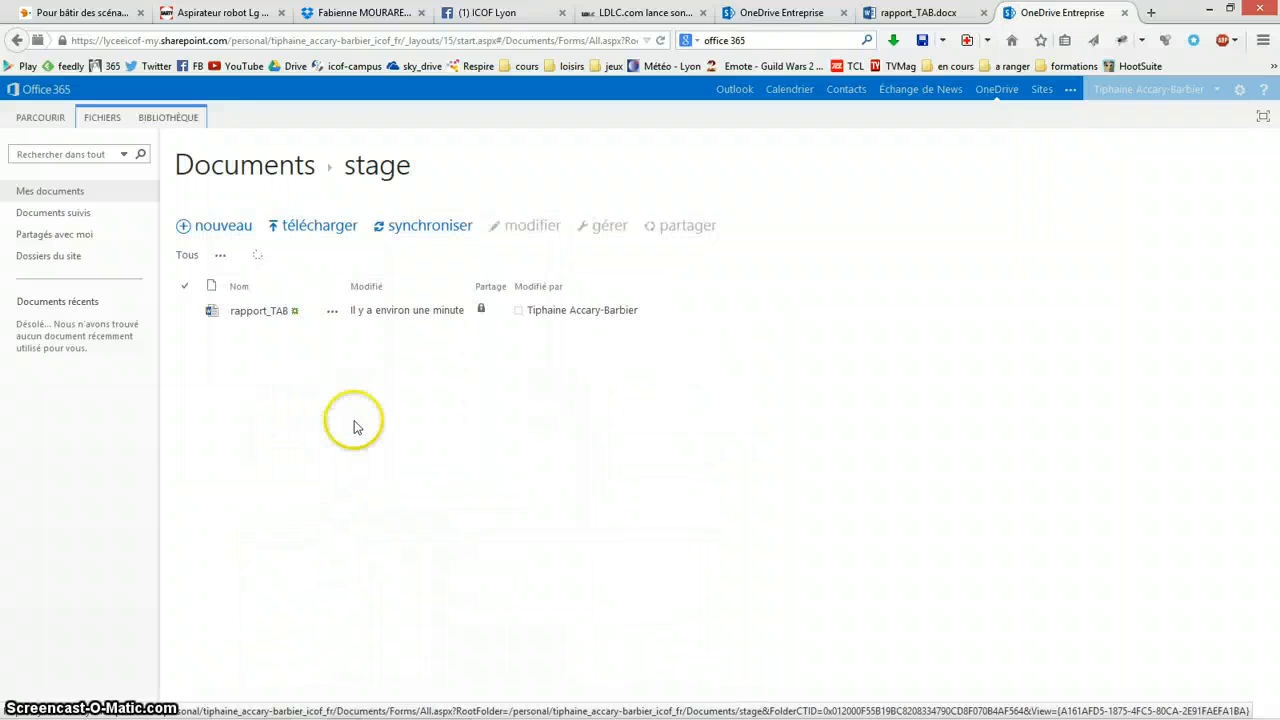
left_click(482, 311)
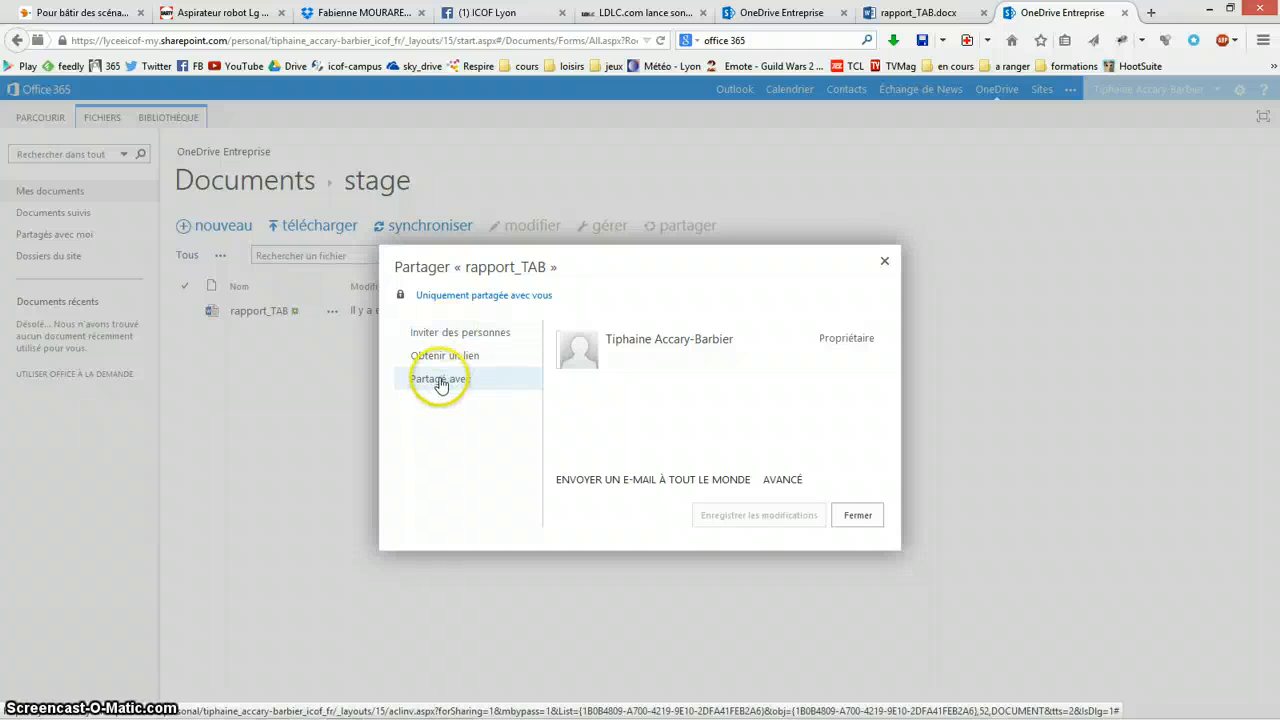
left_click(440, 360)
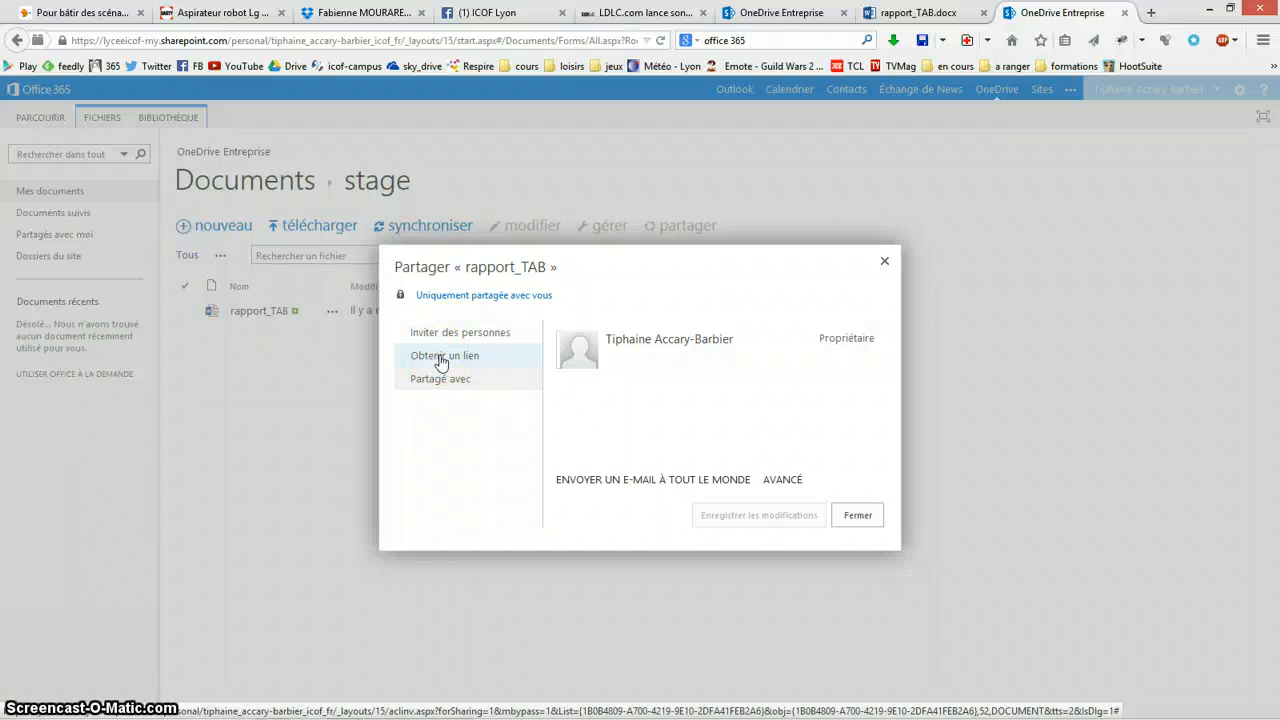
left_click(435, 382)
- Invite a person from the directory suggestions to "rapport_TAB" with the "Peut modifier" permission and share the document
left_click(465, 340)
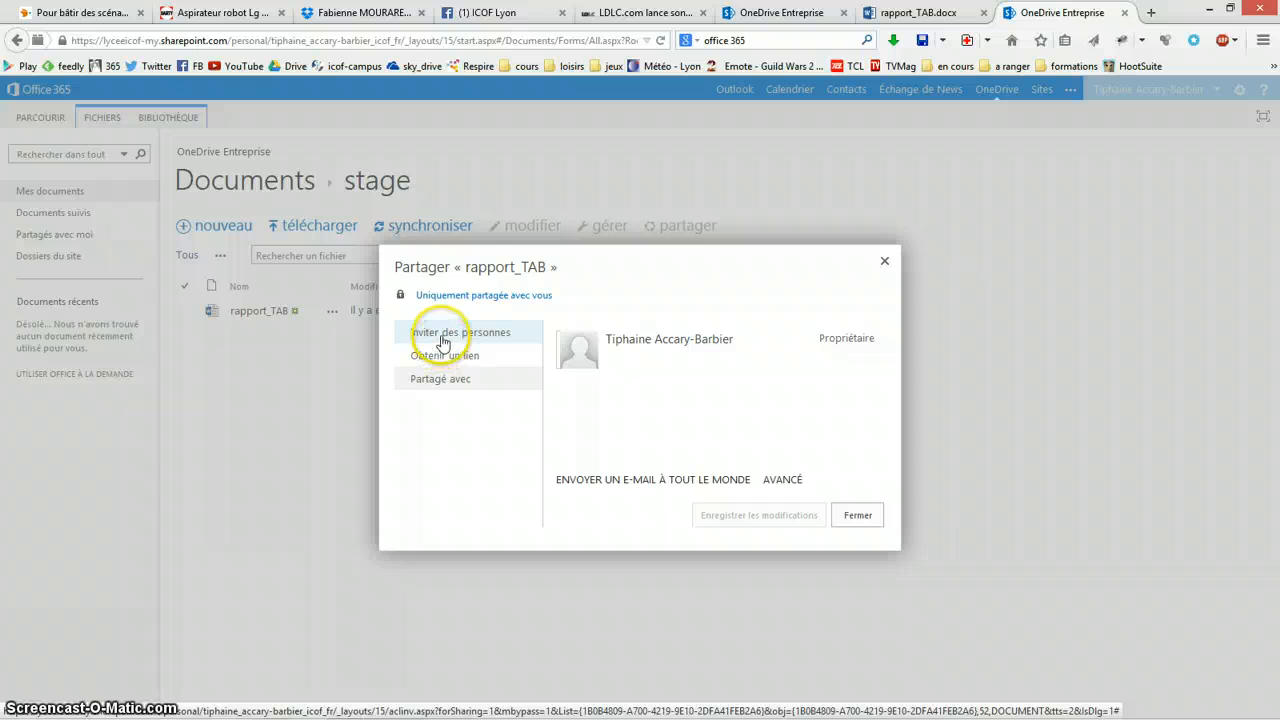
left_click(622, 322)
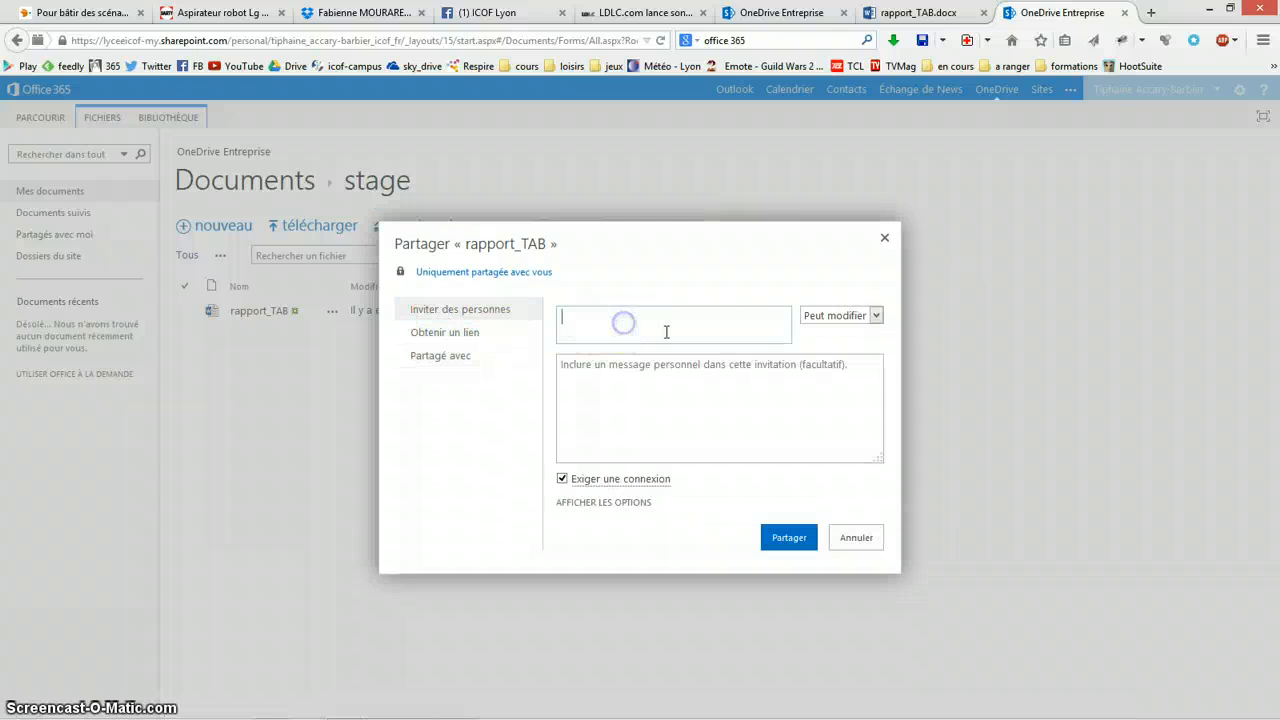
type("mar")
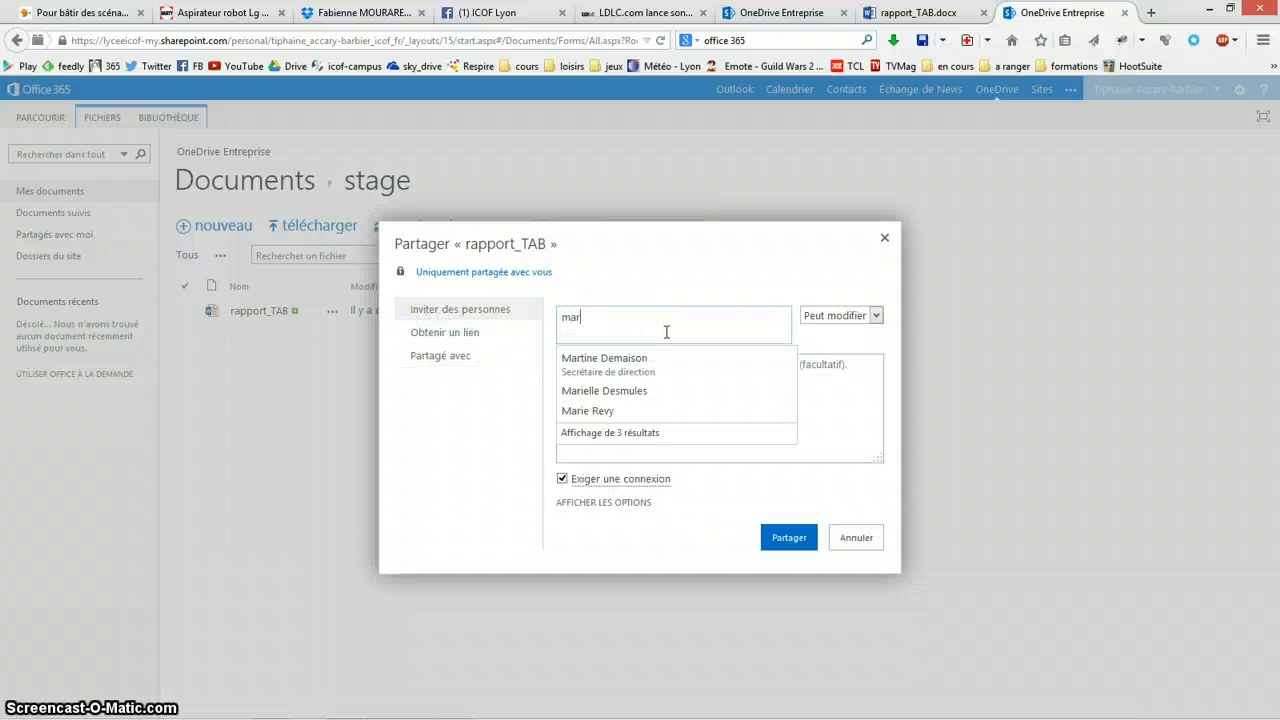
left_click(618, 410)
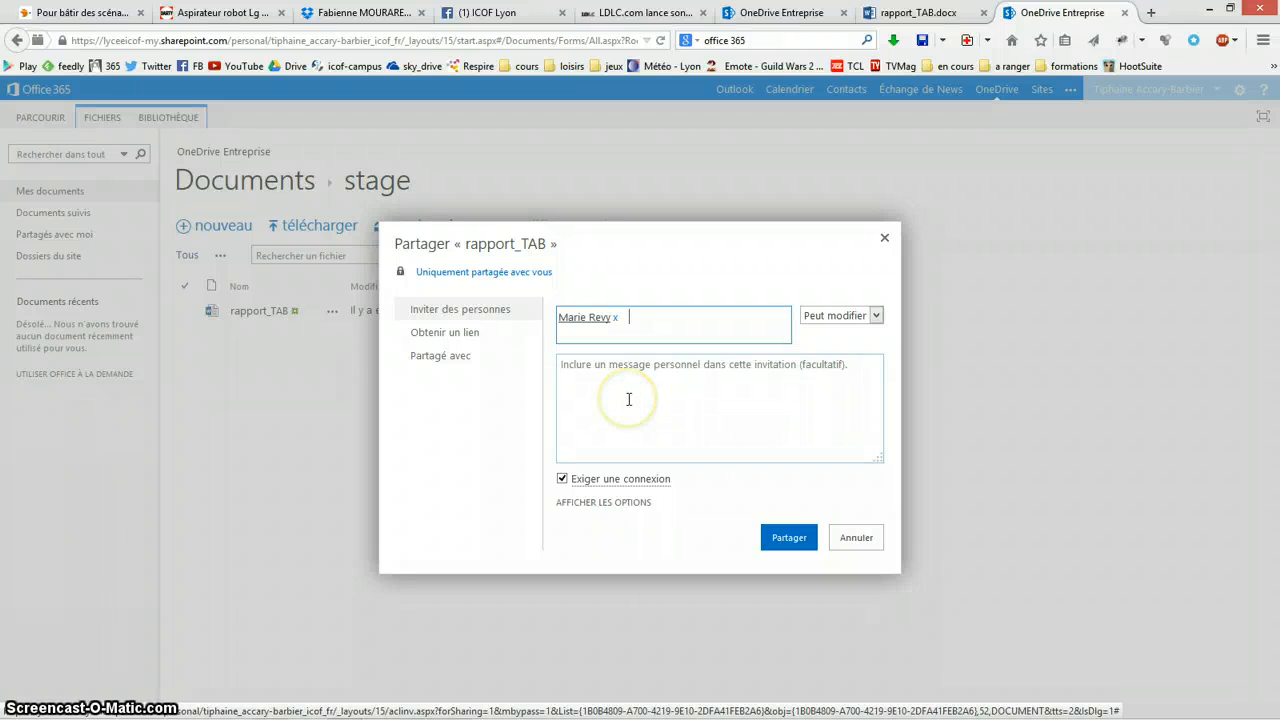
left_click(876, 315)
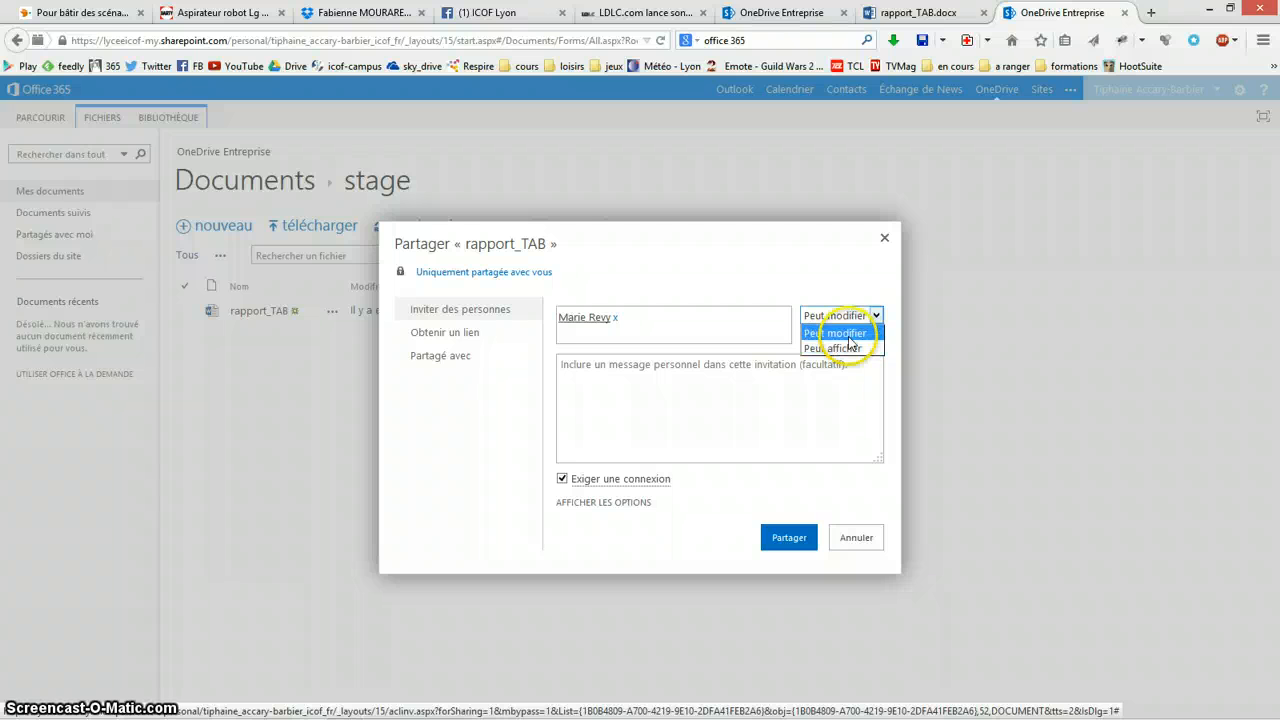
left_click(851, 333)
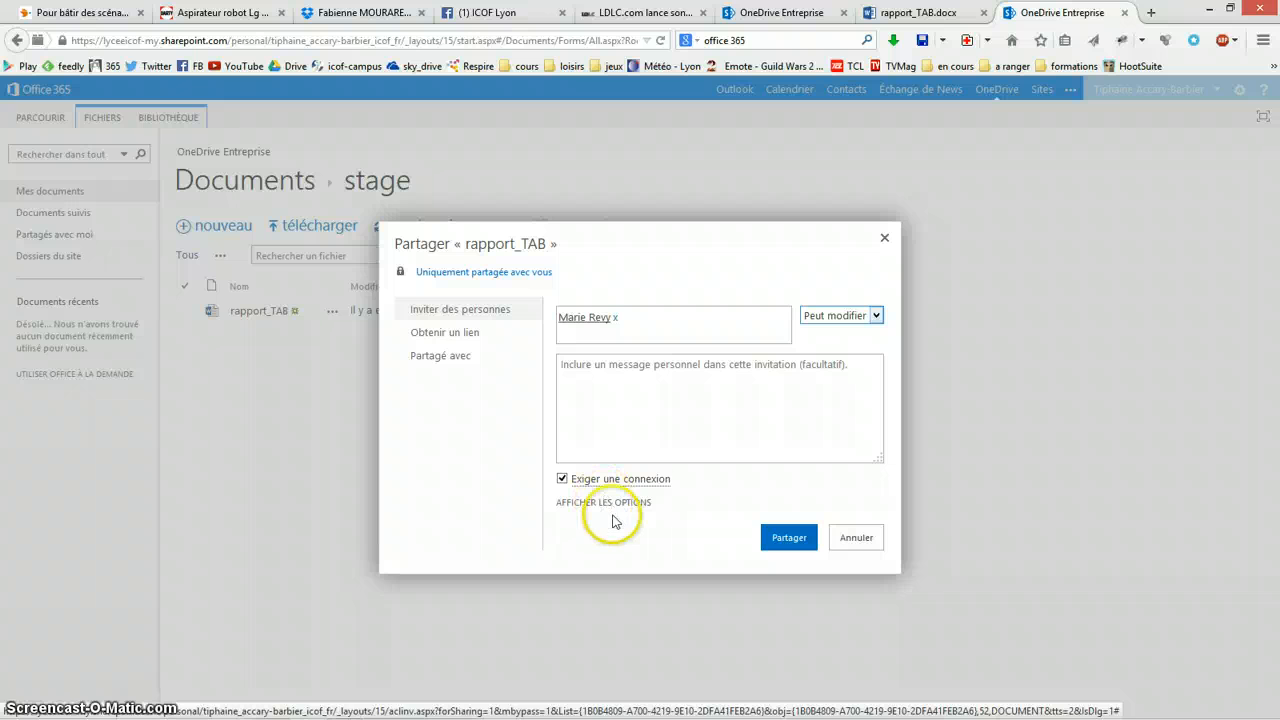
left_click(794, 549)
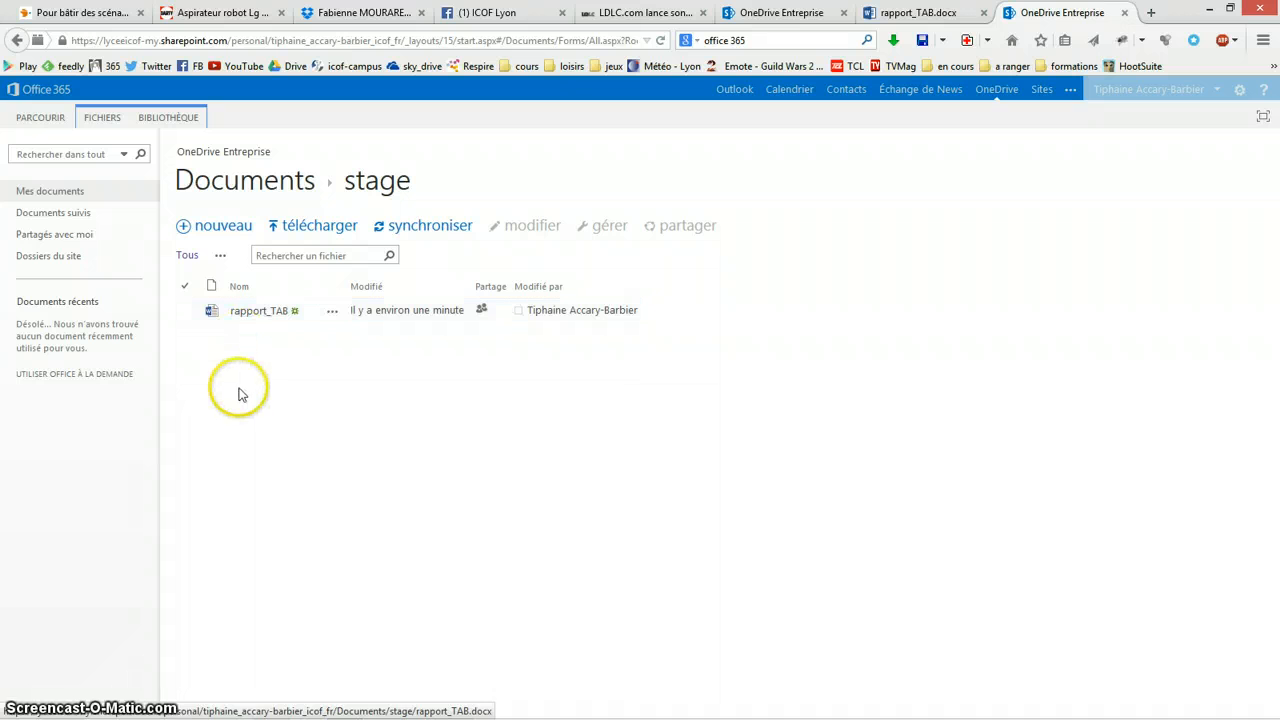
left_click(255, 361)
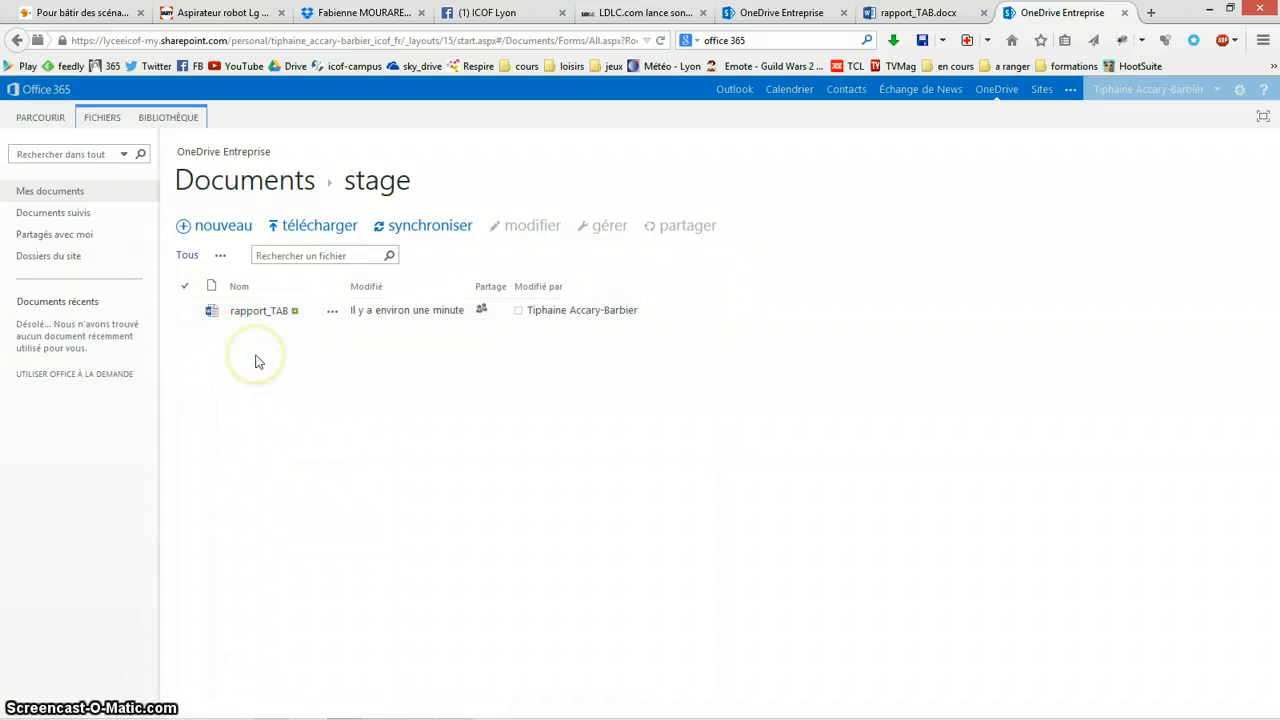